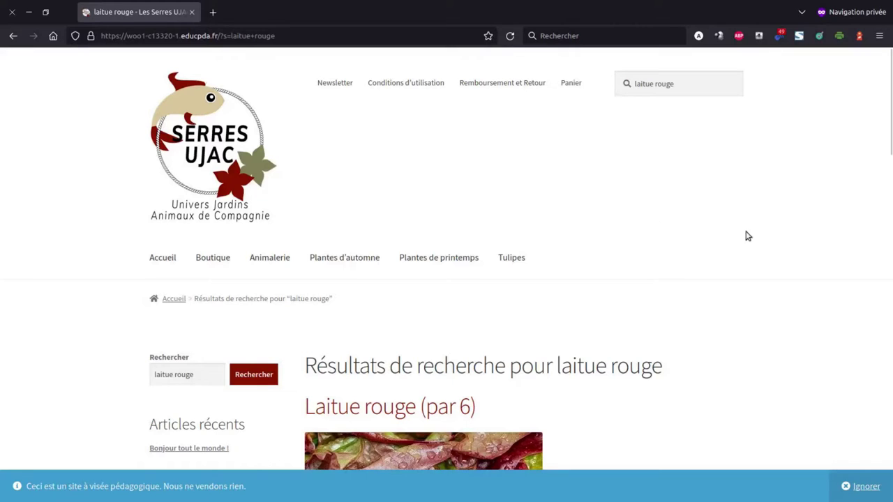
Step: Look through the shop's search results for laitue rouge to see how the product's pack sizes are listed
scroll(651, 218, down, 5)
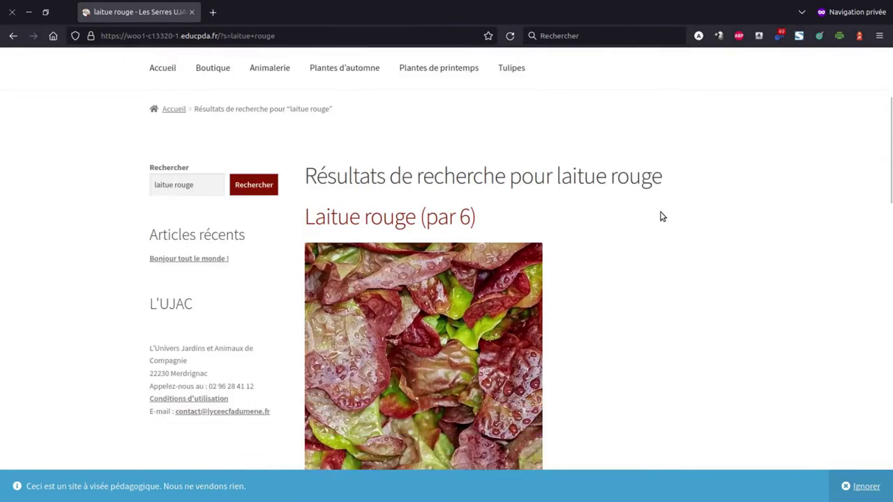
scroll(529, 179, down, 6)
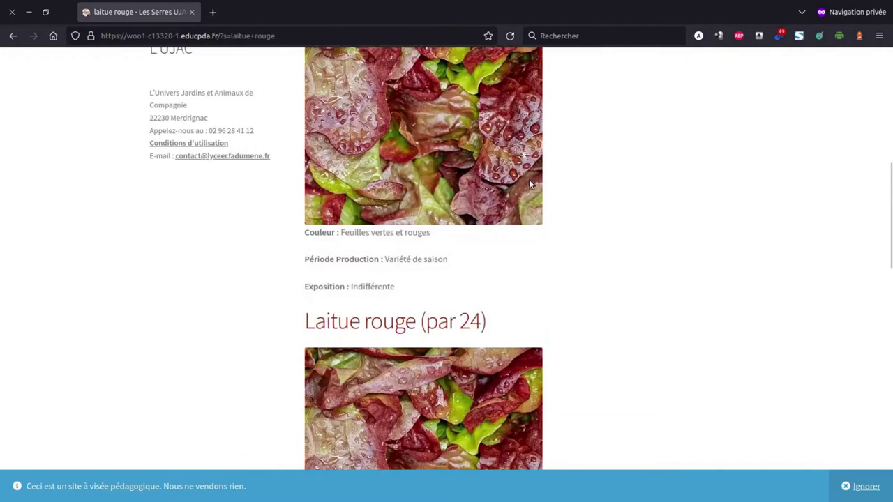
scroll(527, 237, down, 5)
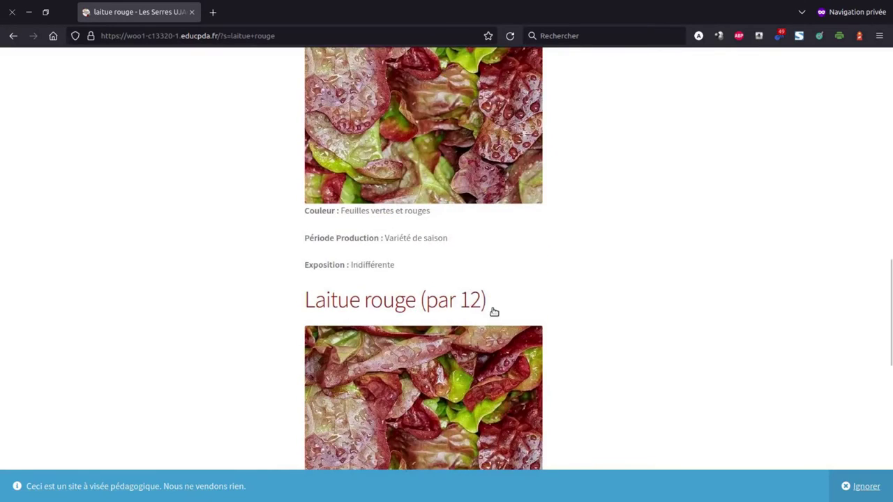
scroll(620, 342, up, 5)
scroll(621, 343, up, 5)
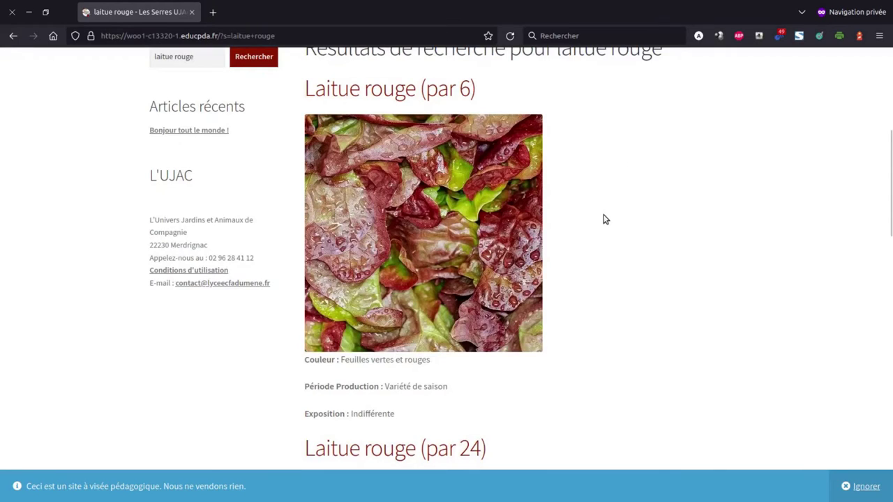
scroll(502, 235, up, 3)
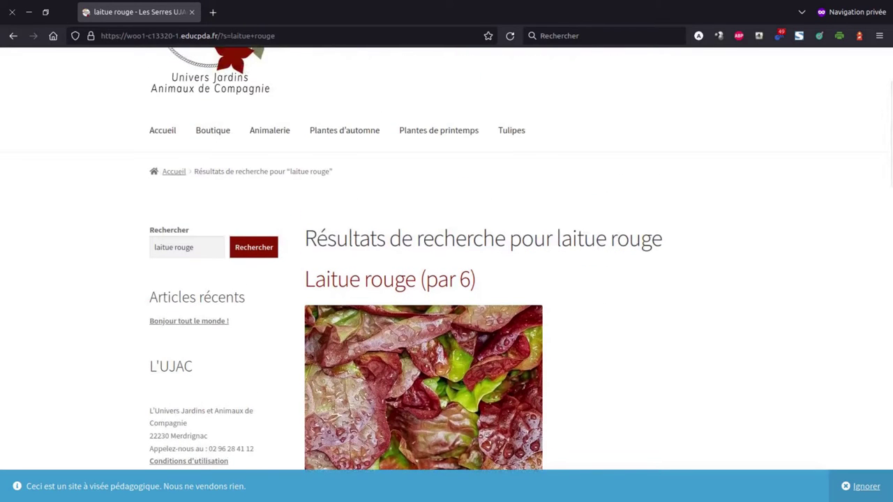
Step: Switch to the shop's WordPress admin and create a product attribute named "Par quantité" with Tri personnalisé as the default sorting
key(alt+Tab)
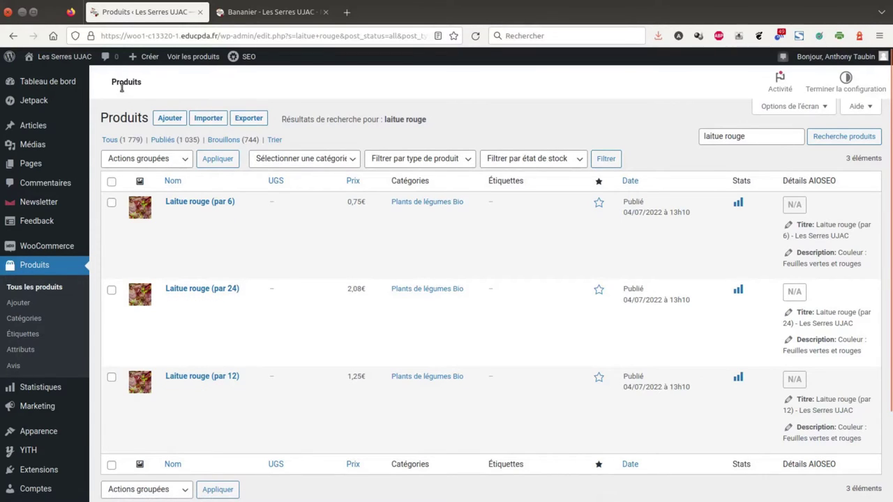
middle_click(27, 351)
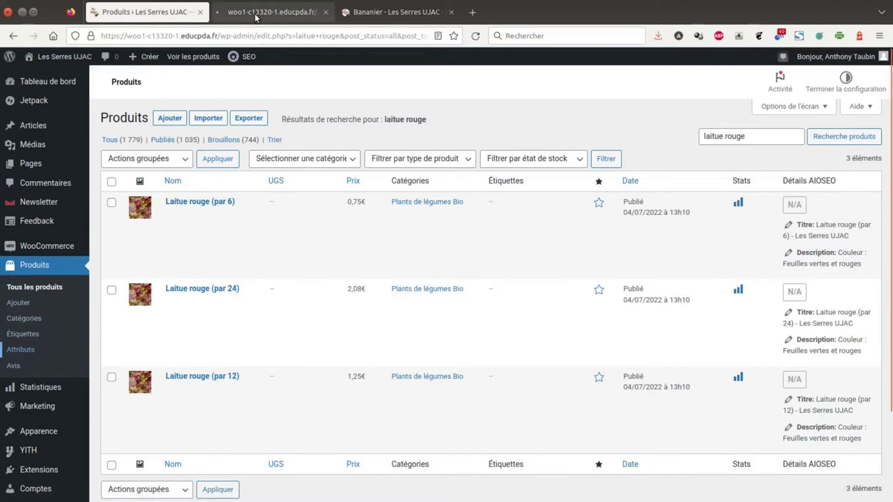
click(258, 16)
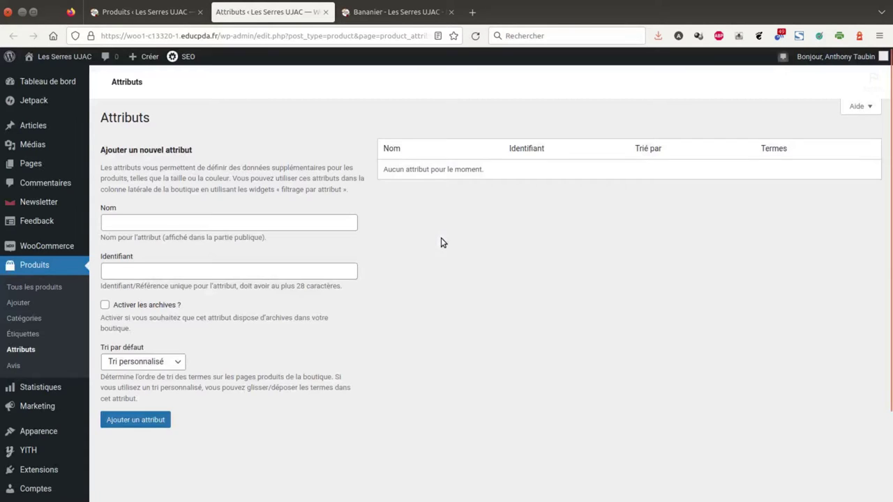
click(164, 224)
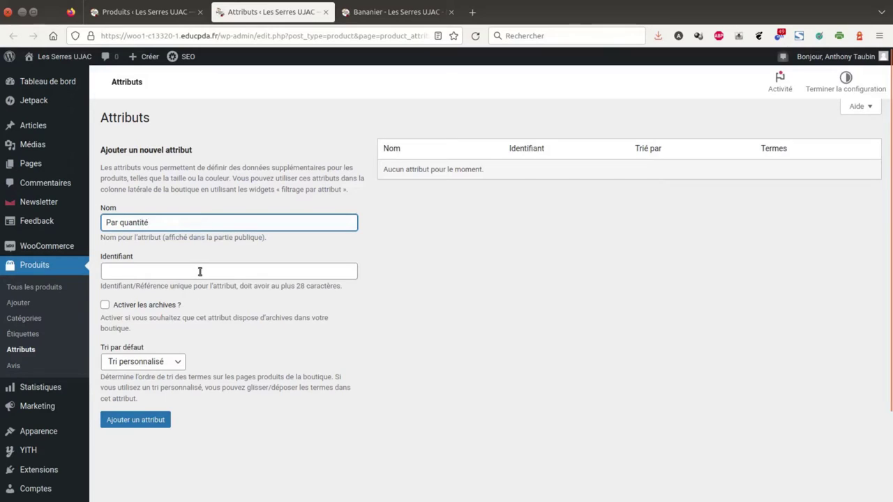
click(160, 275)
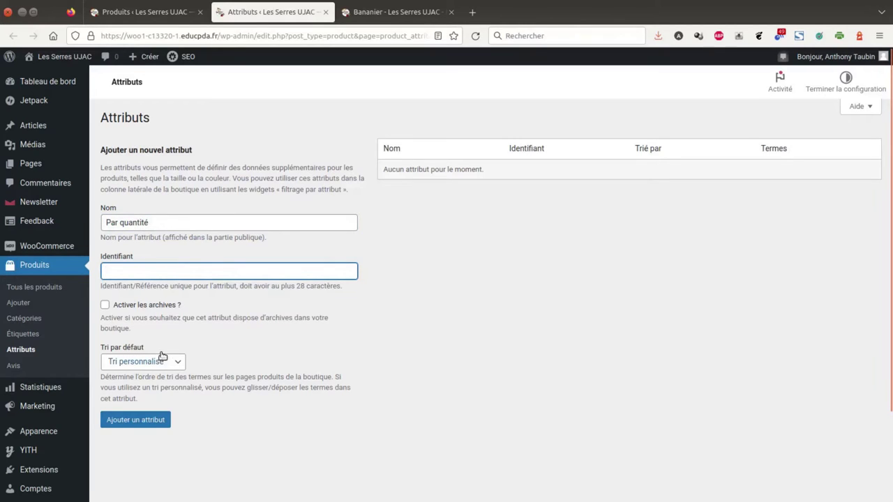
click(139, 346)
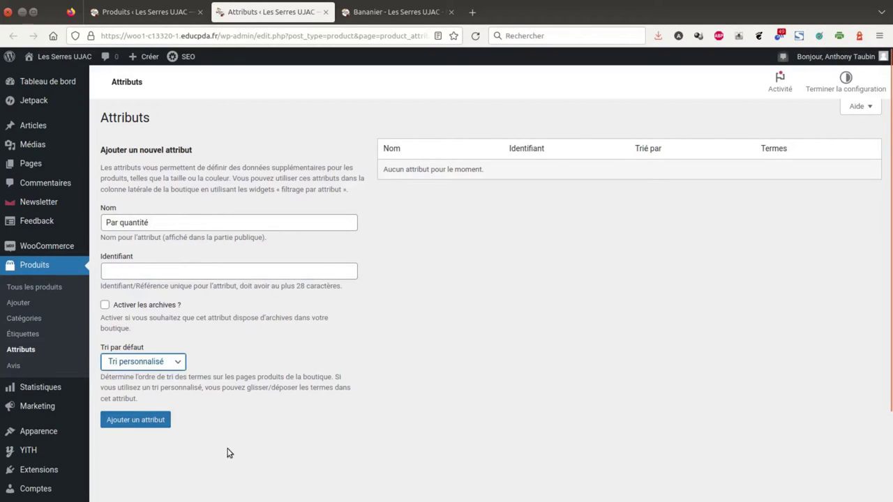
click(138, 423)
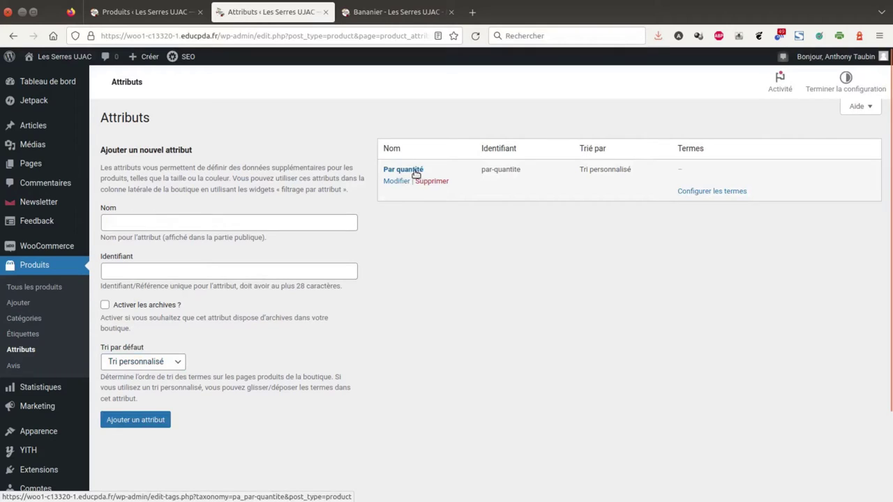
Step: Configure the terms of the Par quantité attribute by adding "Par 6" with the description "6 plants"
click(709, 194)
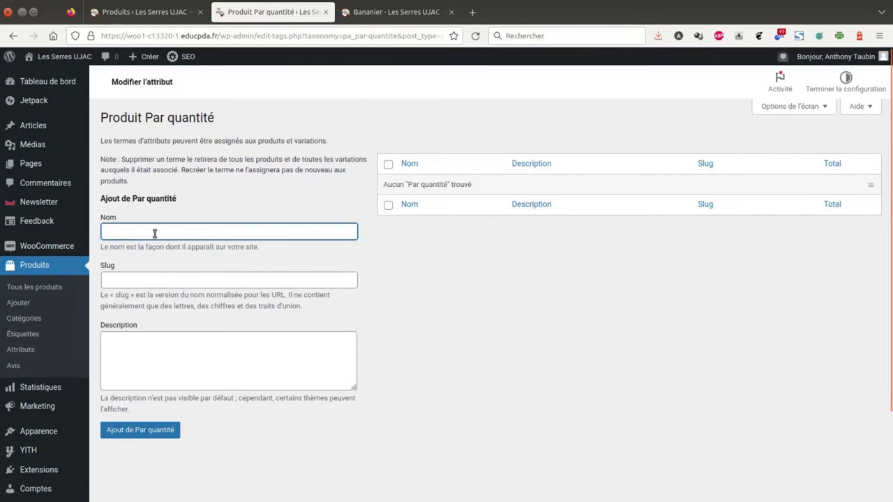
text(Par 6)
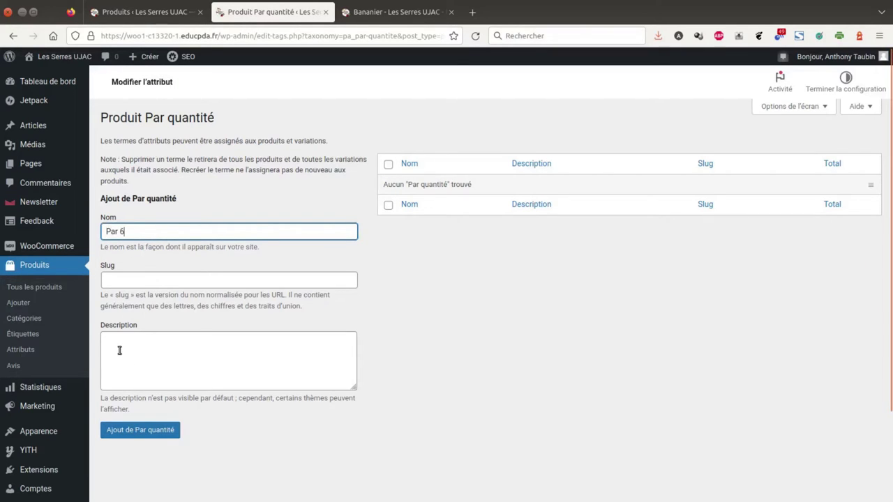
click(120, 351)
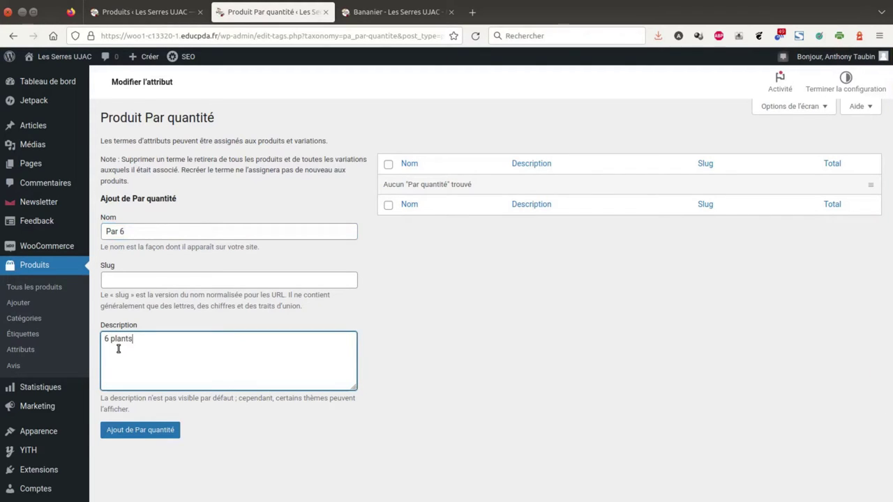
click(139, 430)
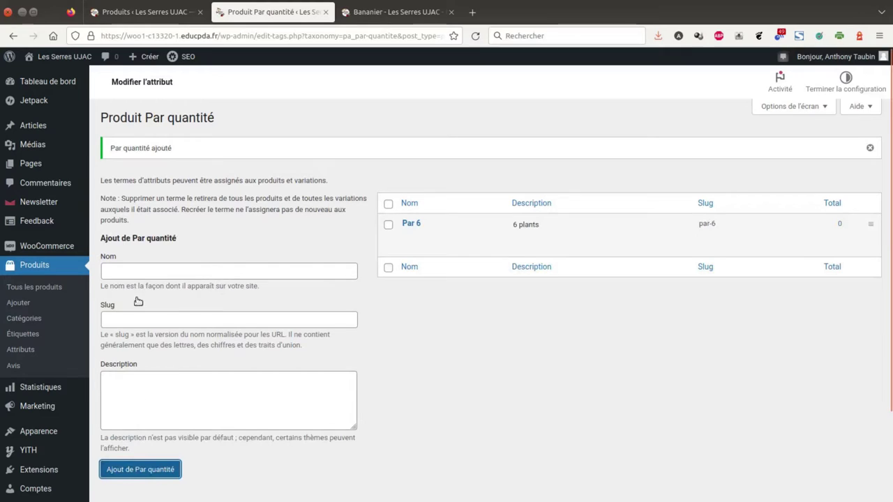
Step: Add the term "Par 12" with the description "12 plants" to the Par quantité attribute
click(128, 272)
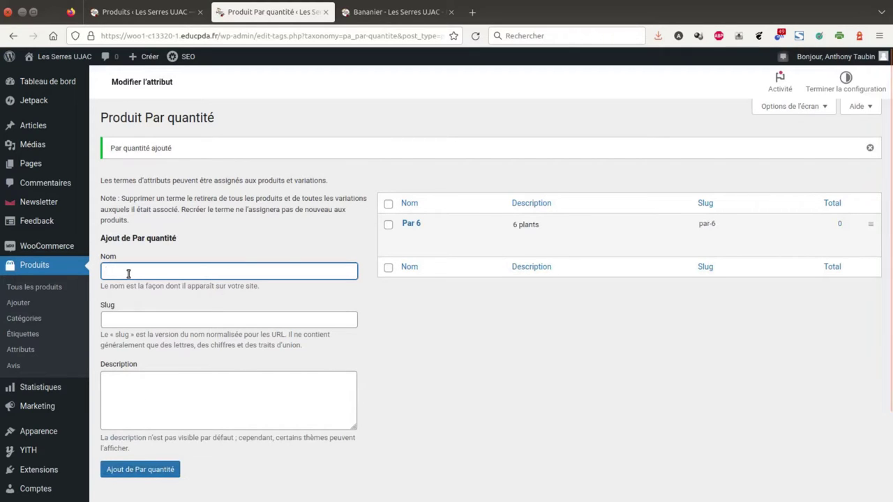
text(Par 12)
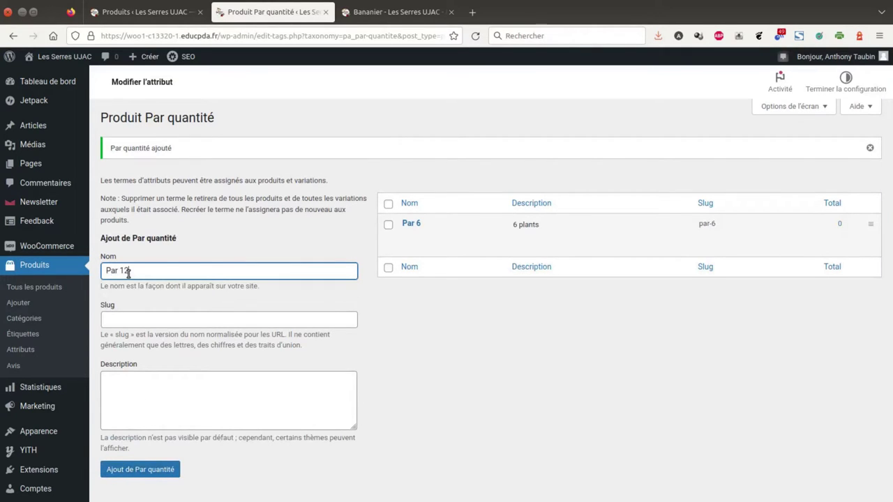
click(124, 384)
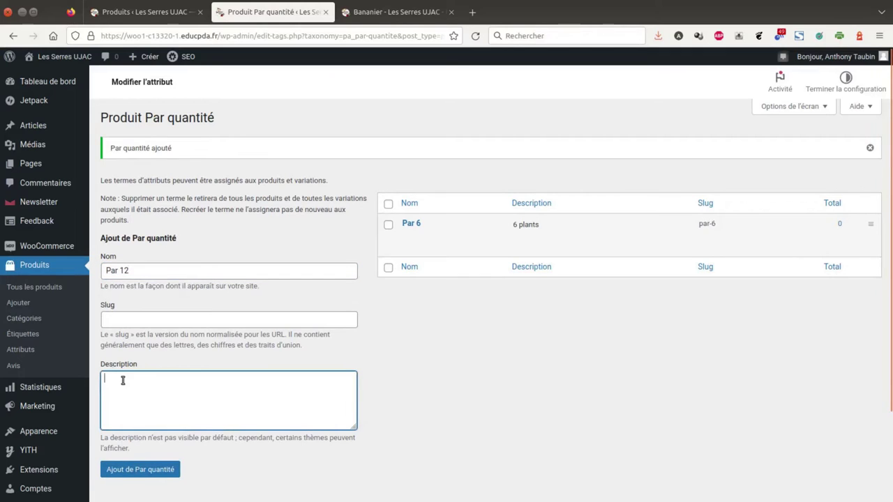
text(12 plants)
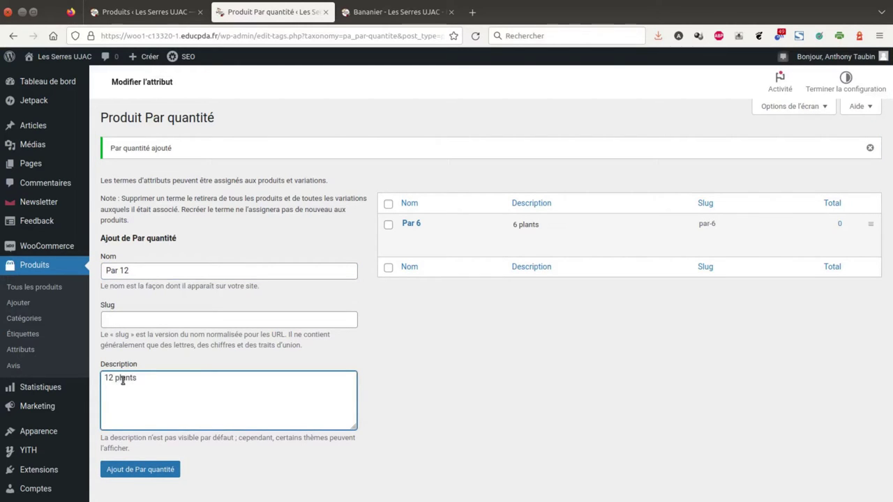
click(143, 470)
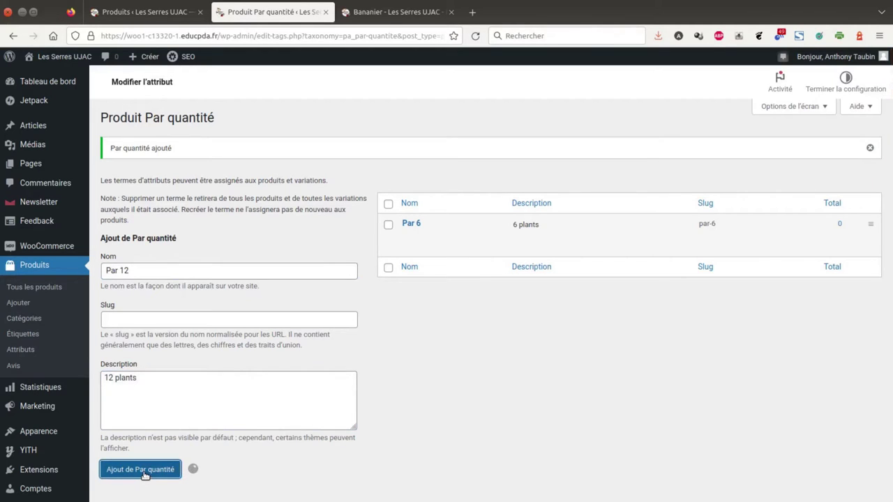
Step: Add the term "Par 24" with the description "24 plants" to the Par quantité attribute
click(127, 271)
text(Par 24)
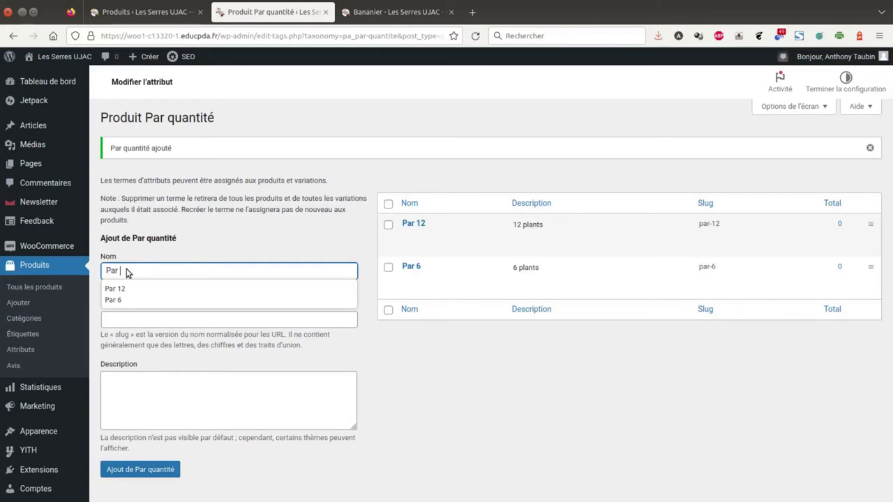
click(123, 389)
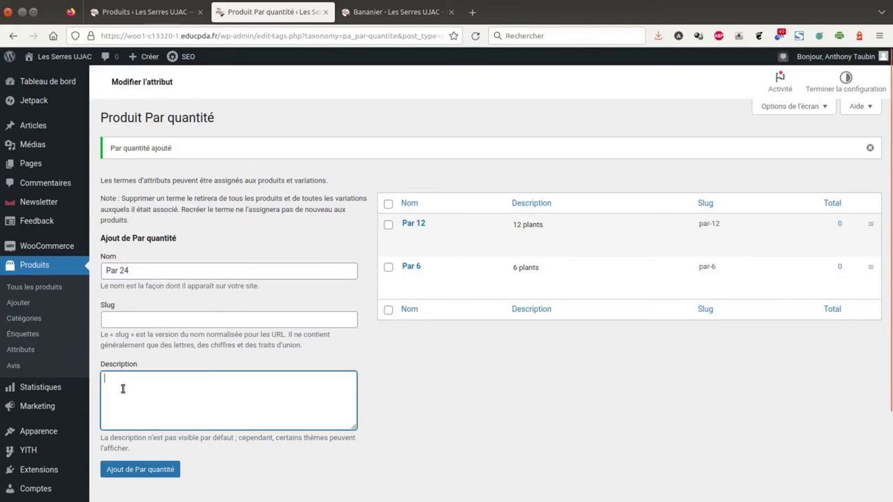
text(24 plants)
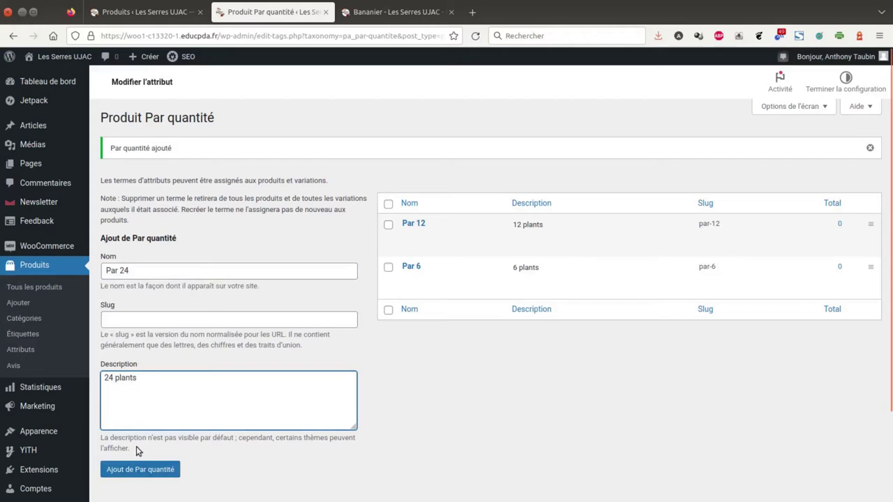
click(141, 470)
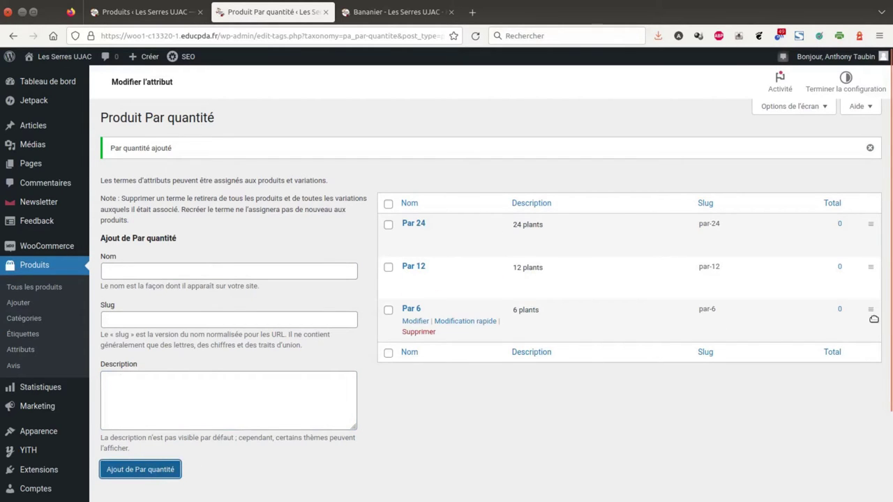
Step: Reorder the attribute's terms in ascending quantity: Par 6, Par 12, Par 24
drag(873, 318, 864, 251)
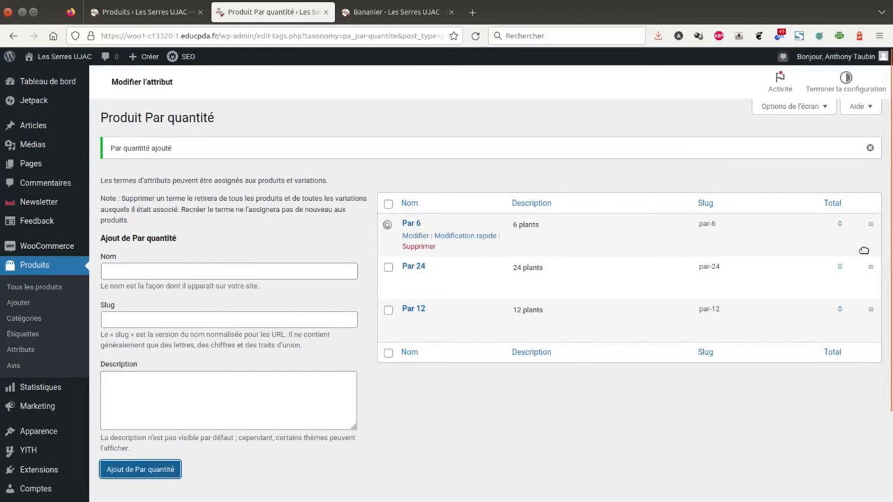
drag(869, 312, 866, 271)
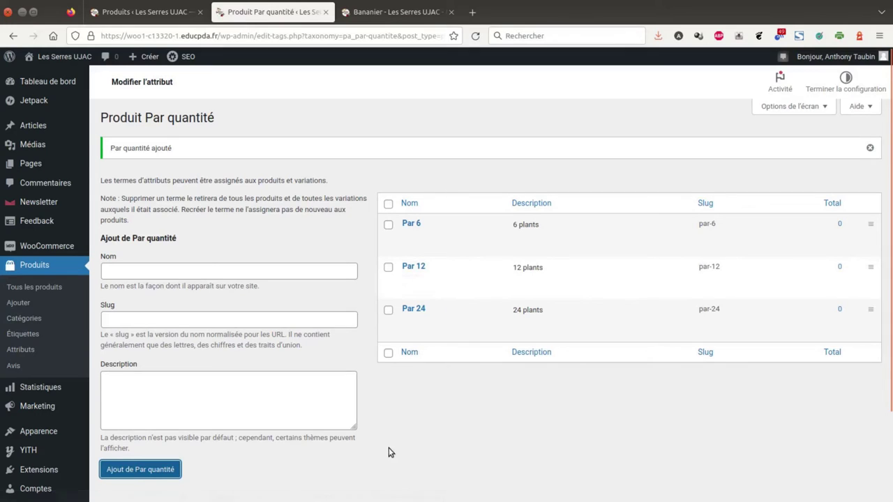
scroll(275, 429, down, 3)
scroll(385, 421, up, 3)
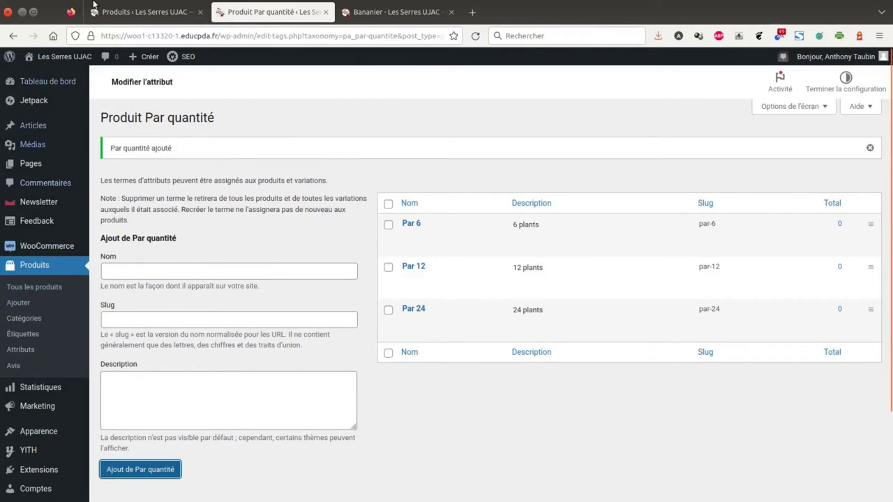
Step: Open the product Laitue rouge (par 6) for editing and set its product type to Produit variable
click(122, 18)
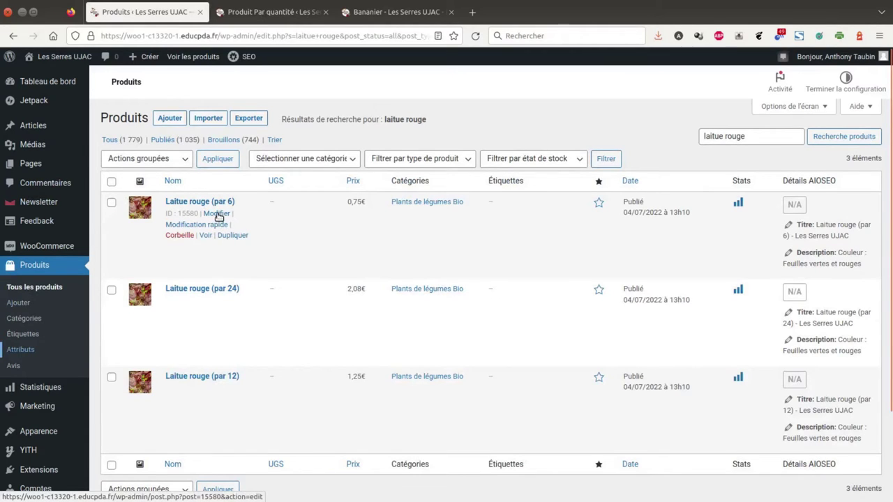
click(217, 213)
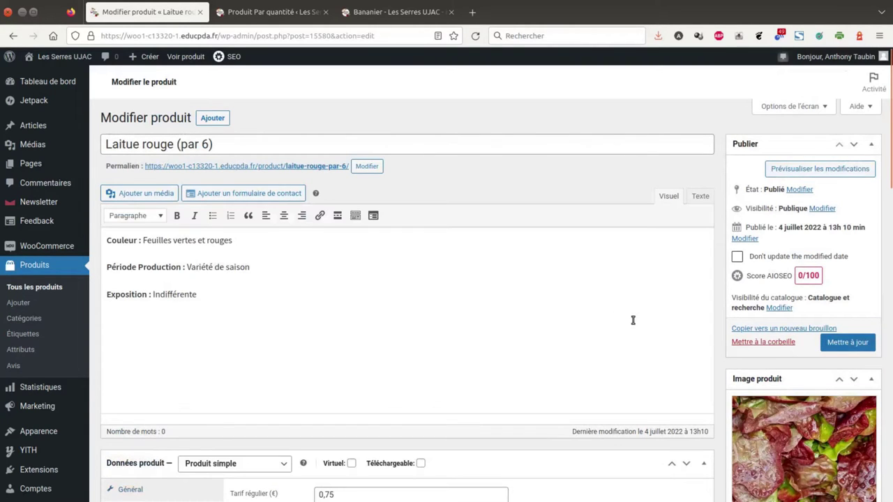
scroll(632, 319, down, 5)
scroll(640, 322, down, 1)
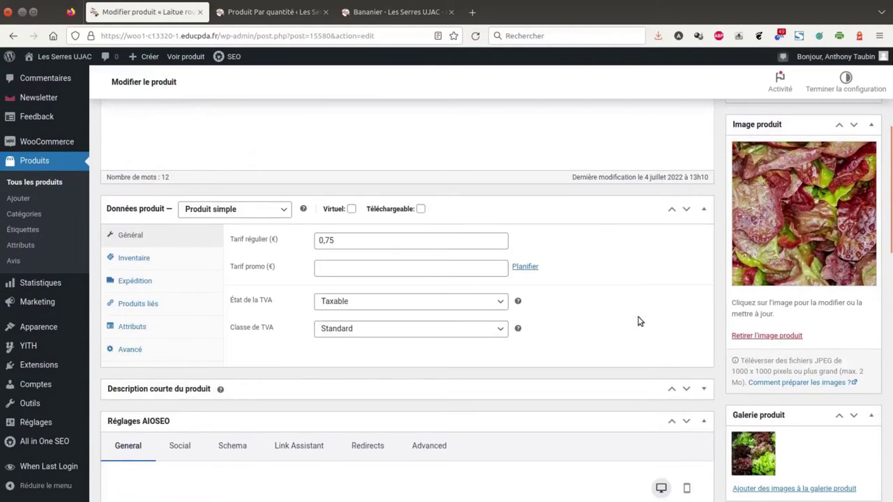
click(218, 212)
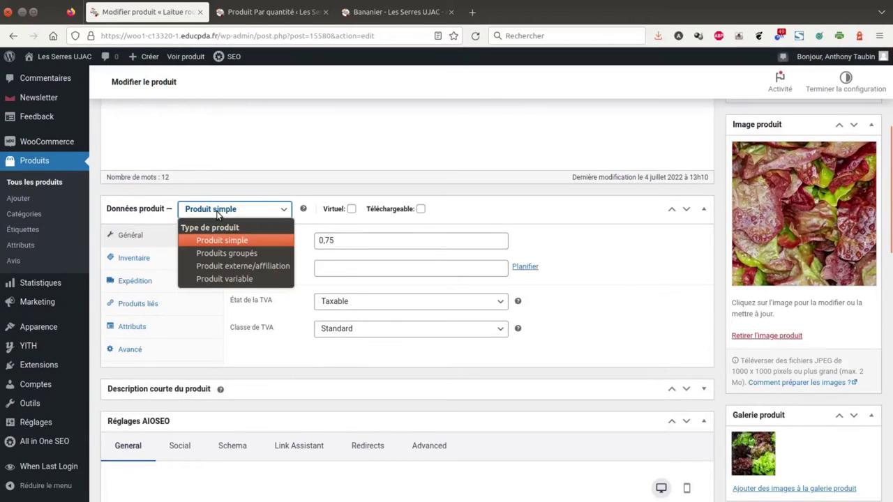
click(249, 279)
Step: Add the existing Par quantité attribute to the Laitue rouge product
click(138, 304)
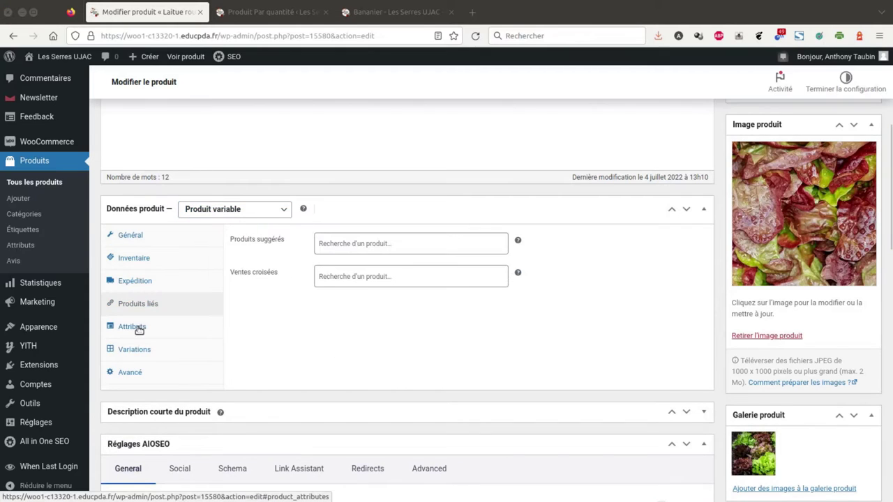
click(133, 326)
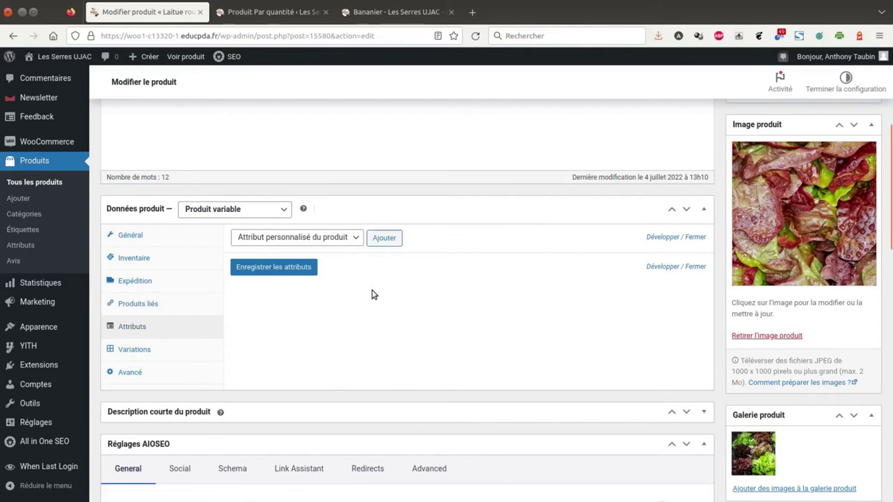
click(355, 238)
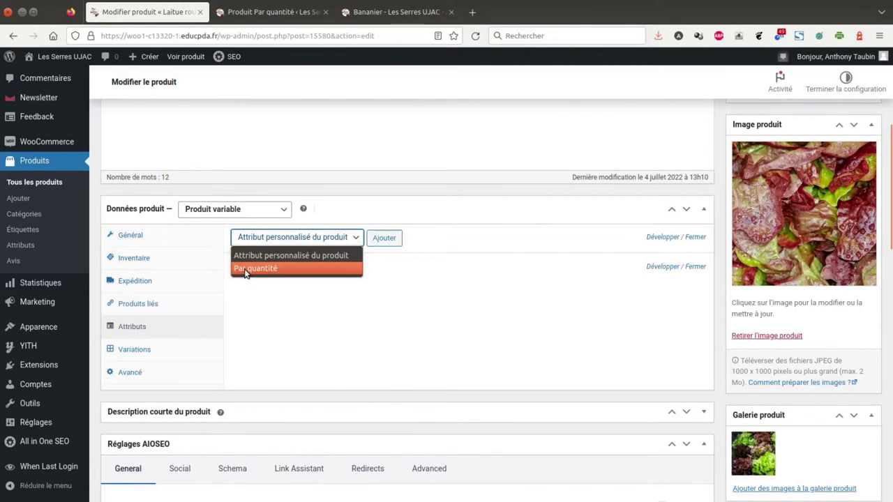
click(255, 268)
click(385, 238)
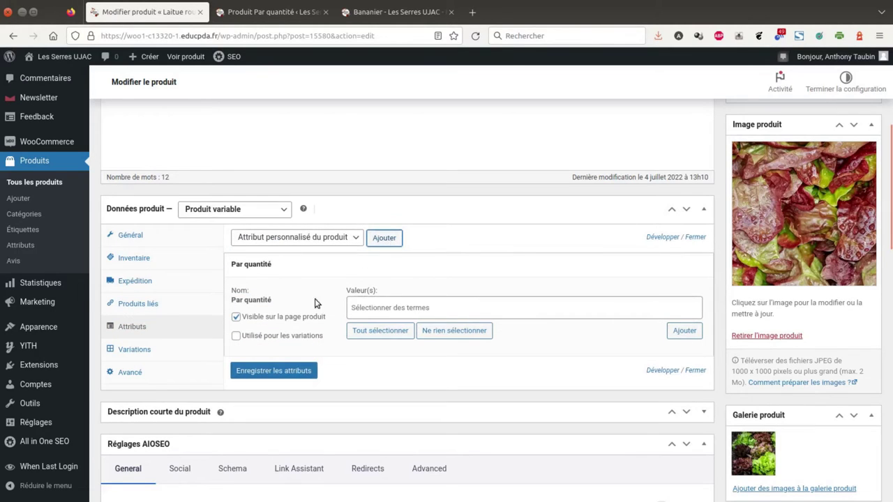
Step: Assign the terms Par 6, Par 12 and Par 24 to the Par quantité attribute for use in variations, and save the attributes
click(371, 311)
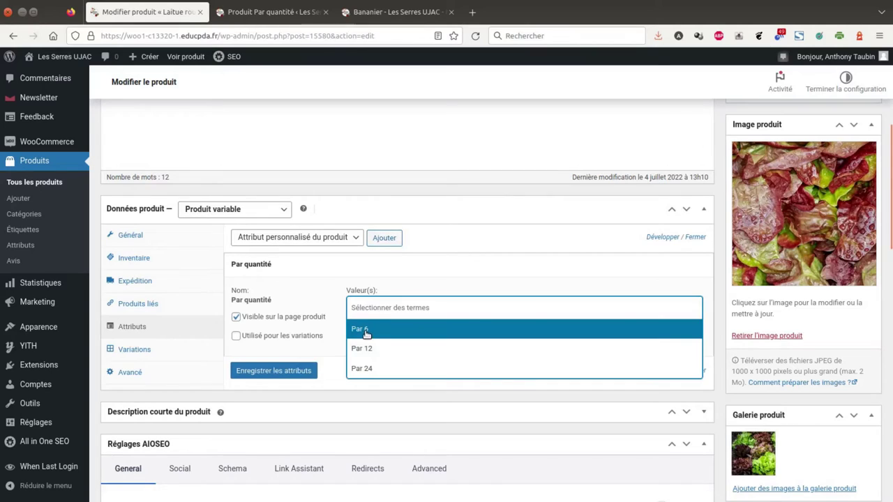
click(365, 331)
click(403, 309)
click(381, 347)
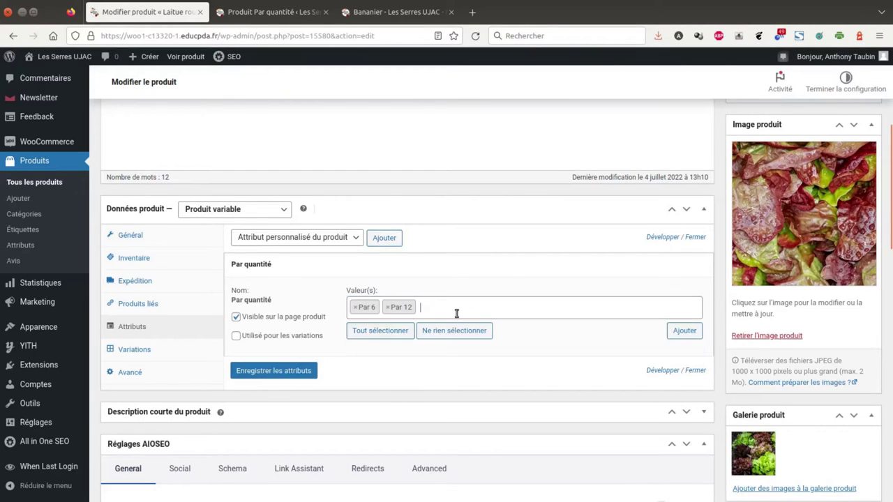
click(450, 310)
click(428, 367)
click(306, 372)
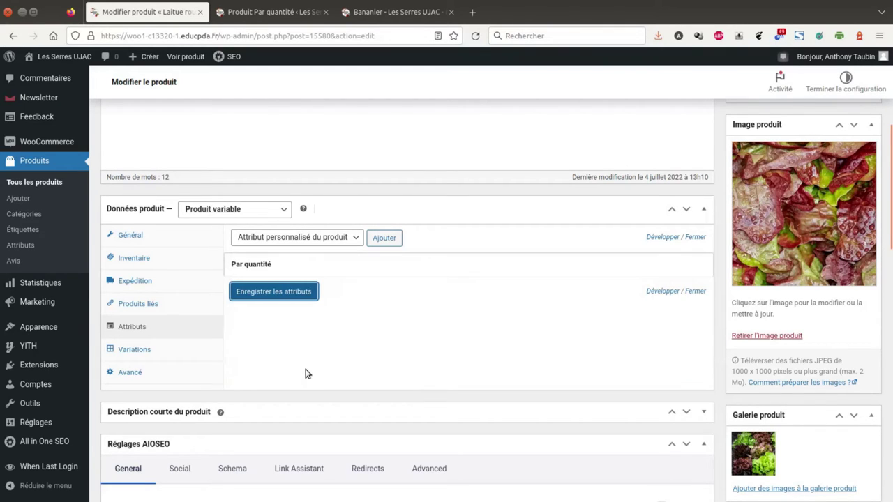
Step: Add a first variation to the product and set its quantity to Par 6
click(138, 349)
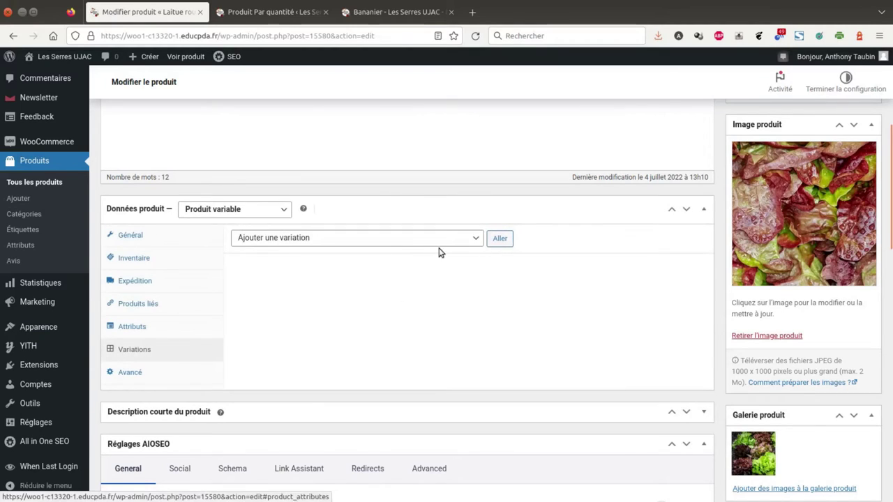
click(499, 240)
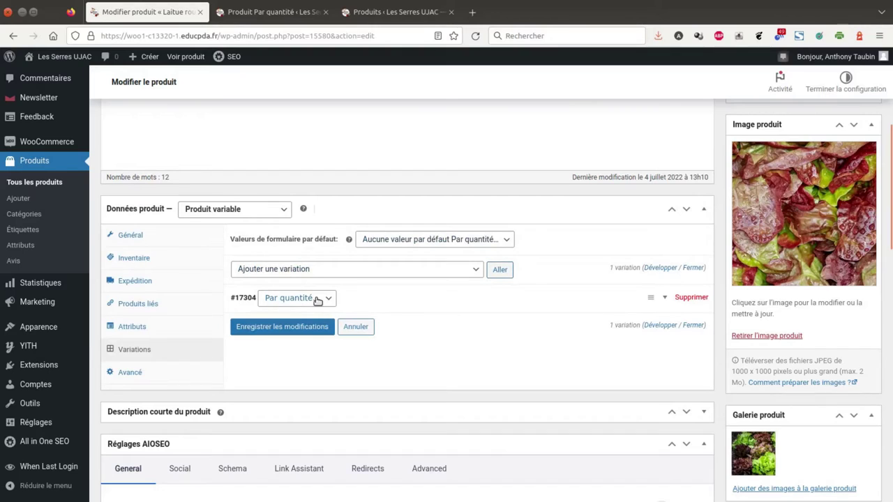
click(666, 300)
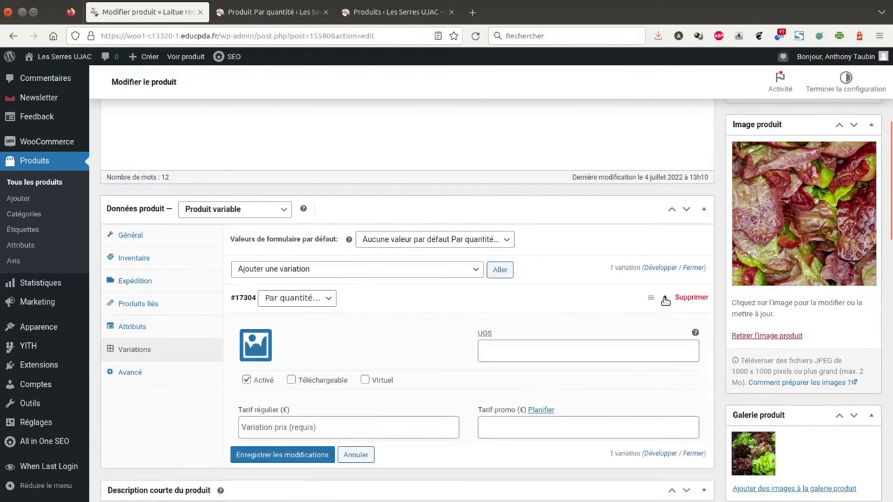
scroll(357, 336, down, 1)
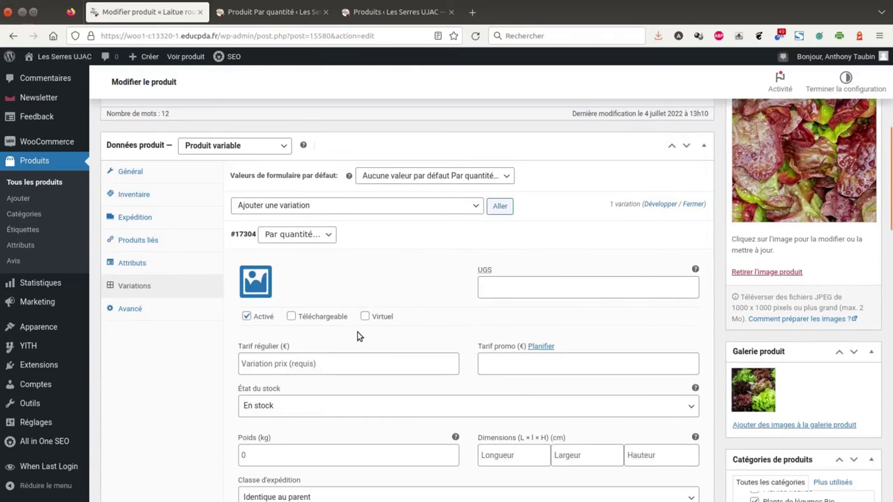
click(311, 238)
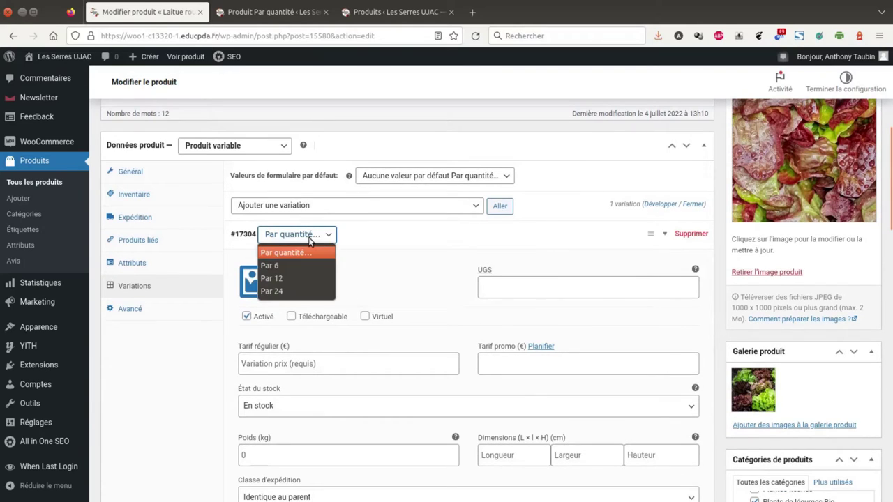
click(280, 264)
Step: Set the regular price of the Par 6 variation to 0,75 € and save the variation changes
click(271, 364)
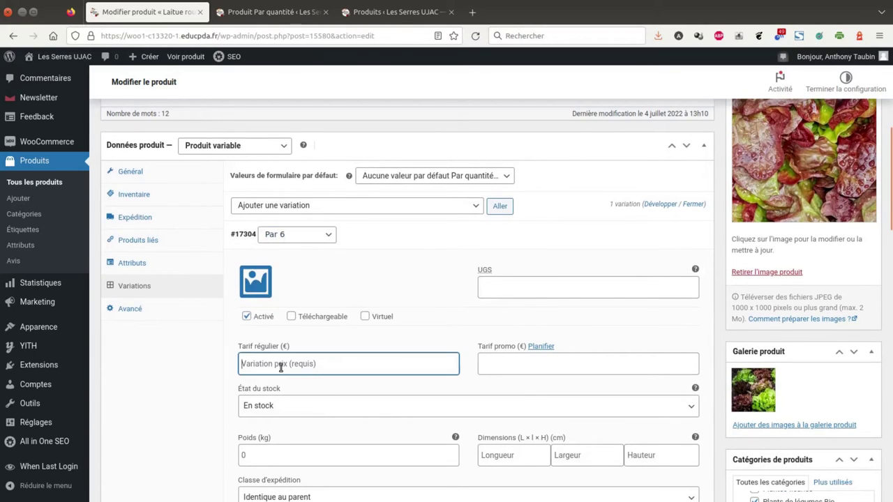
text(0,75)
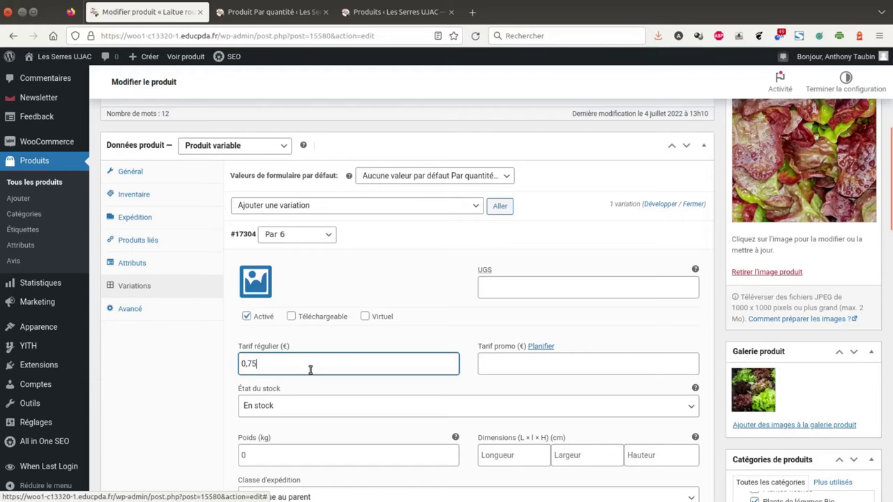
scroll(324, 409, down, 2)
scroll(328, 406, down, 2)
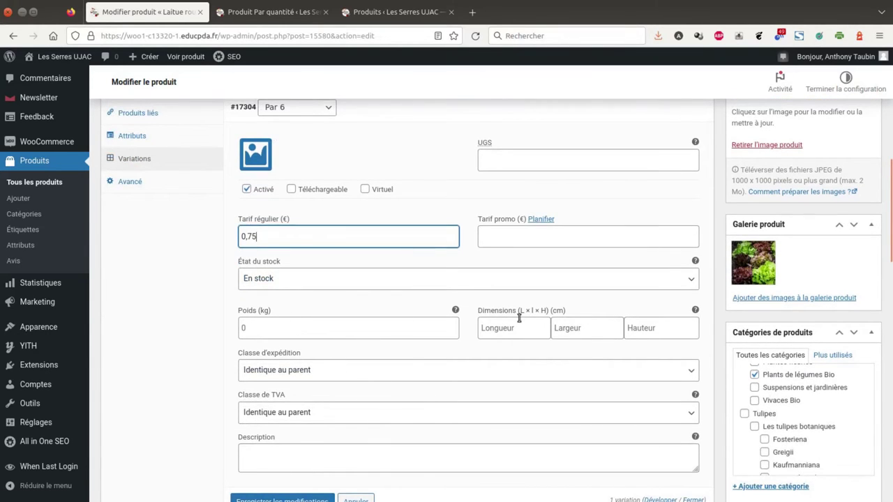
scroll(439, 359, up, 4)
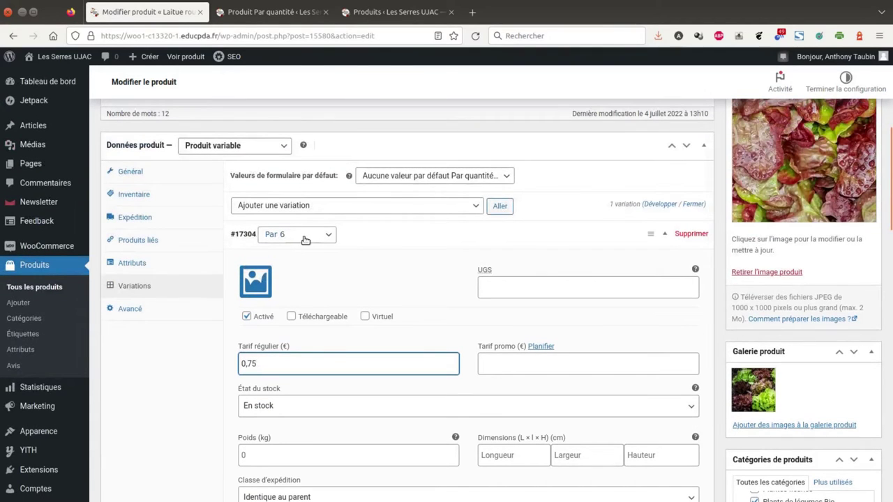
scroll(497, 276, down, 6)
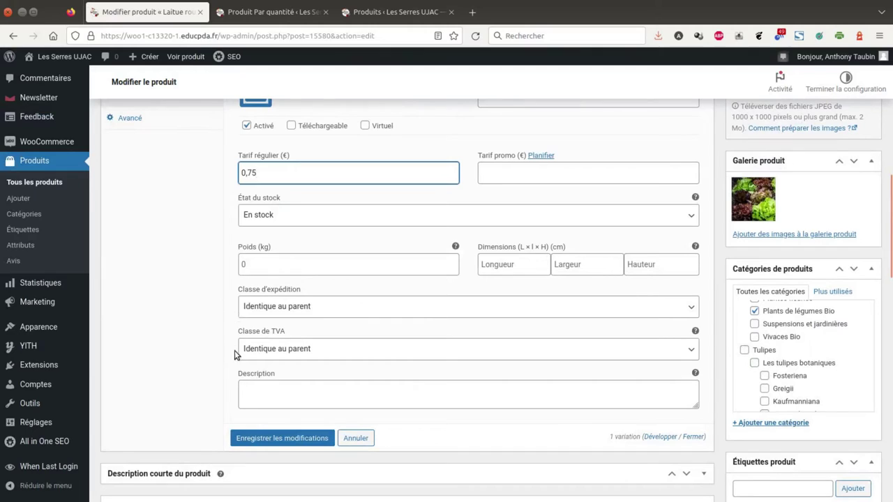
click(299, 439)
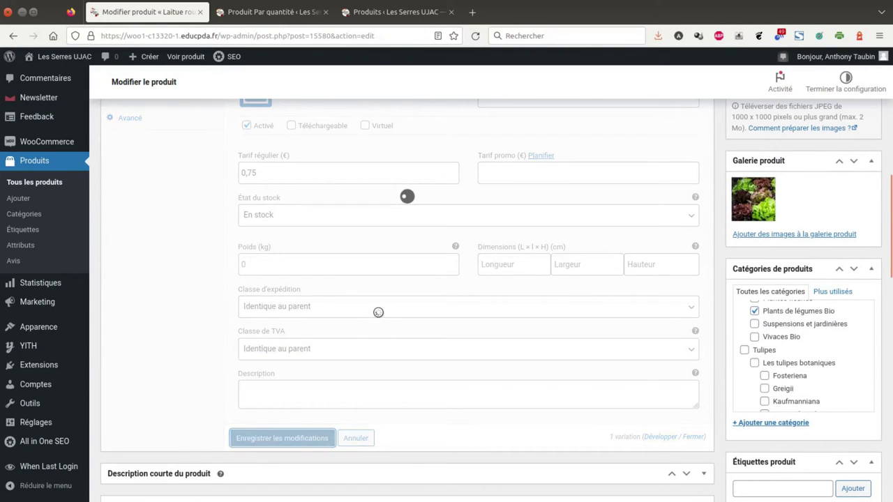
Step: Add a second variation for Par 12 with a regular price of 1,25 € and save the changes
scroll(372, 284, up, 3)
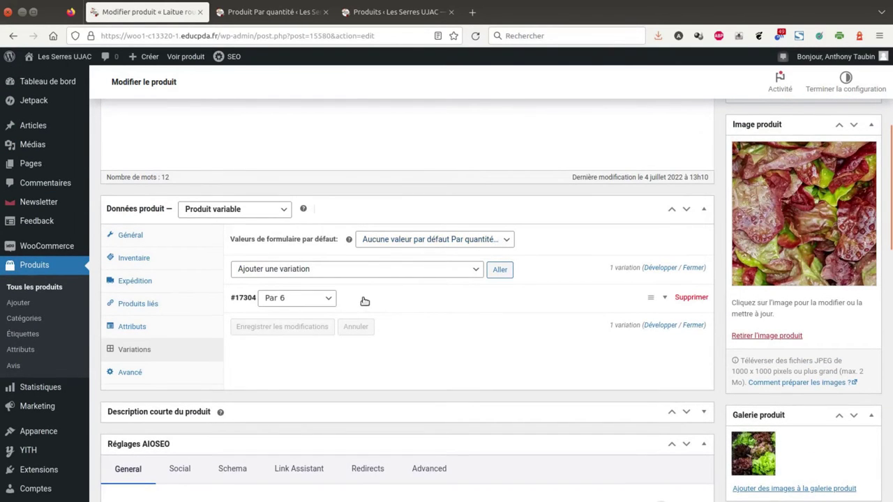
click(504, 269)
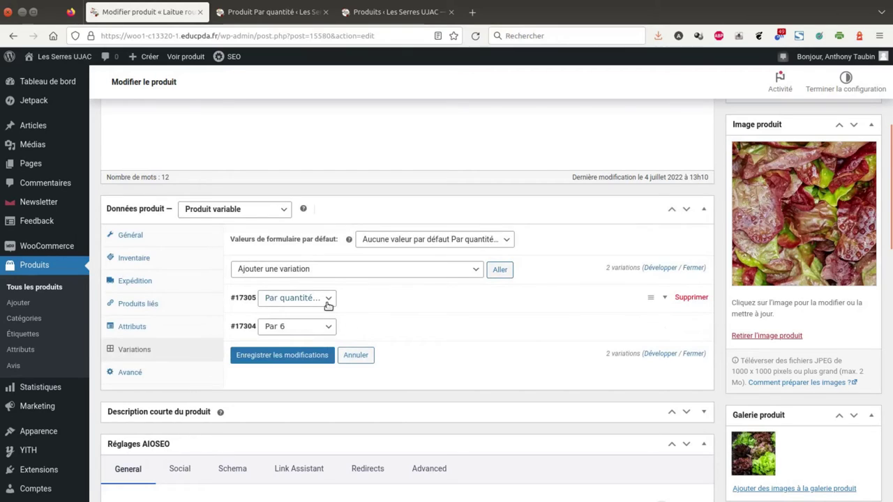
click(328, 300)
click(301, 342)
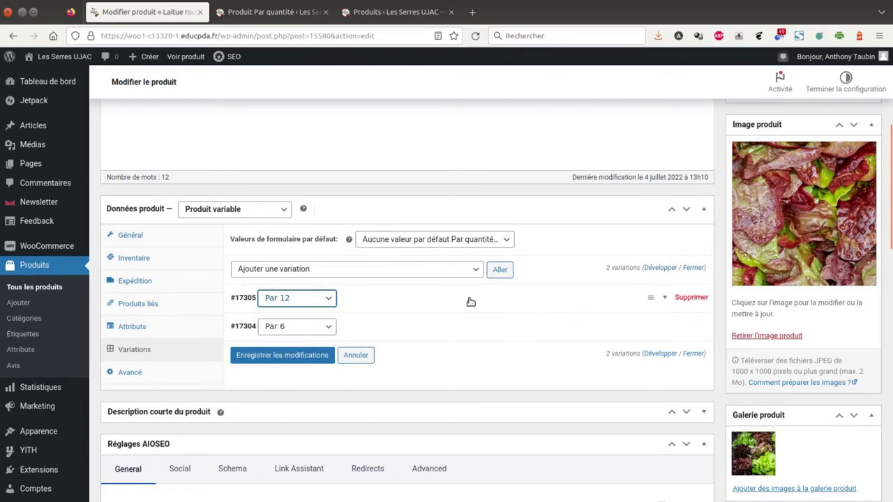
click(657, 302)
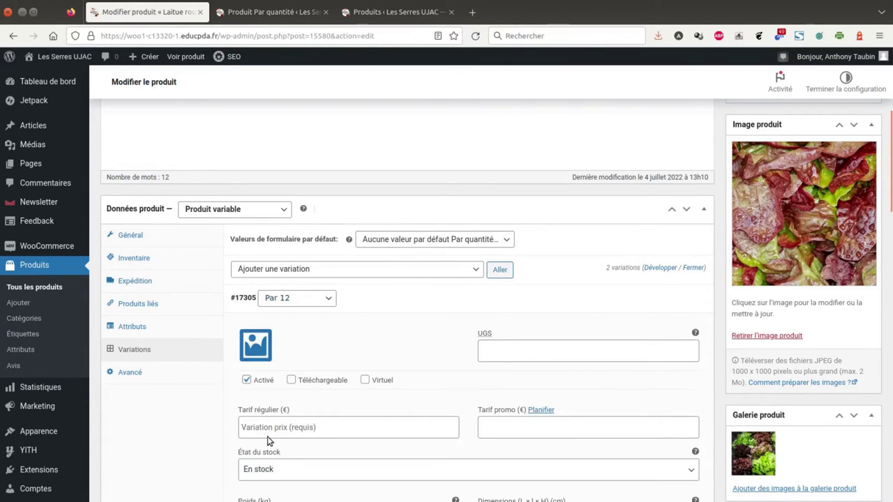
click(269, 427)
text(1,25)
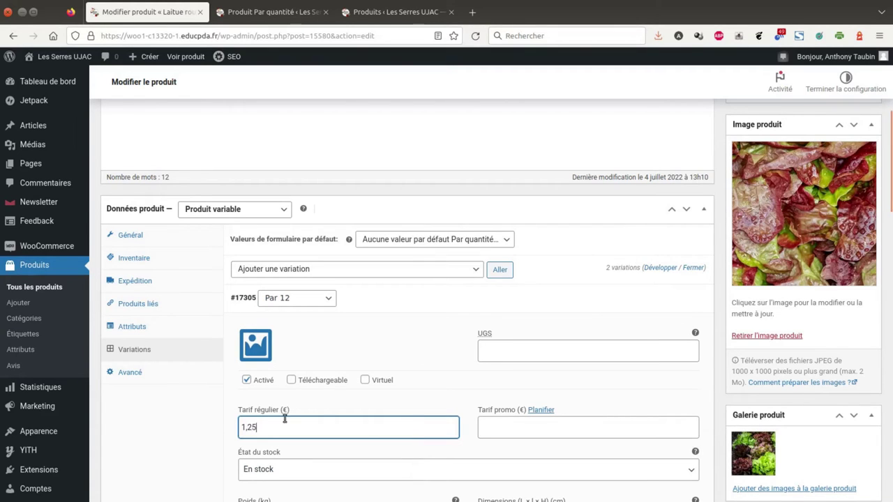
scroll(314, 419, down, 5)
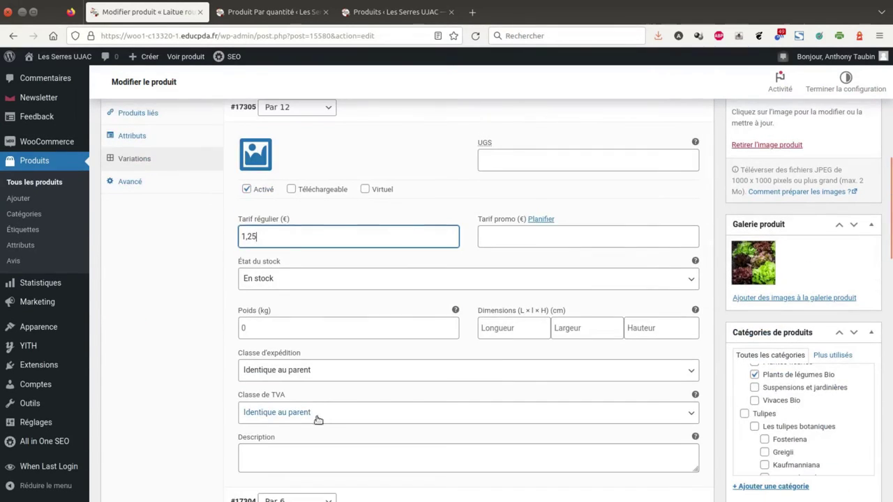
click(288, 405)
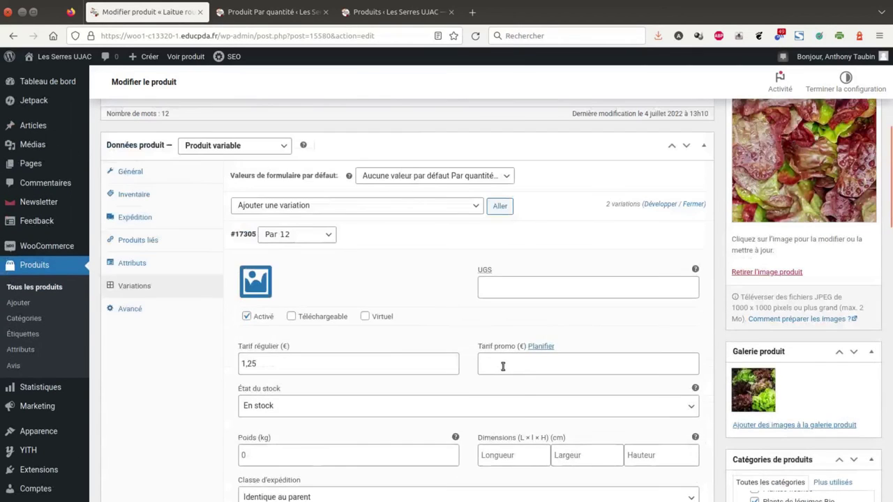
Step: Add a third variation for Par 24 with a regular price of 2,08 € and save the changes
click(499, 207)
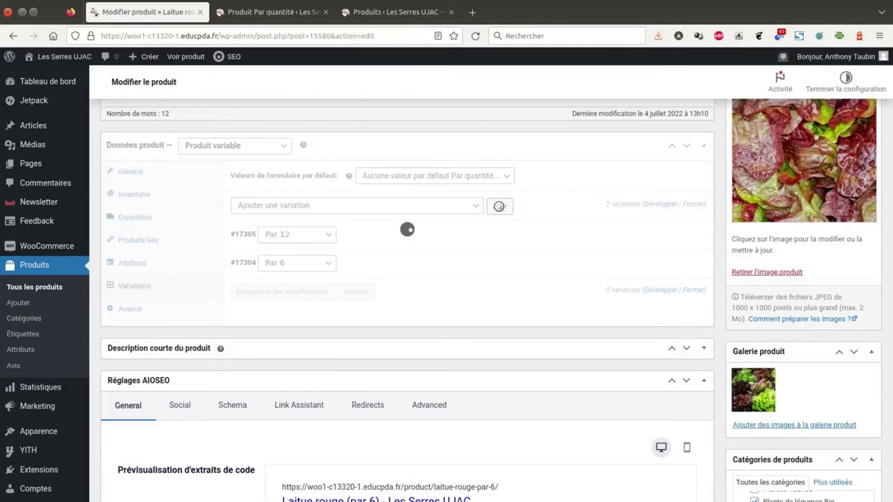
click(328, 235)
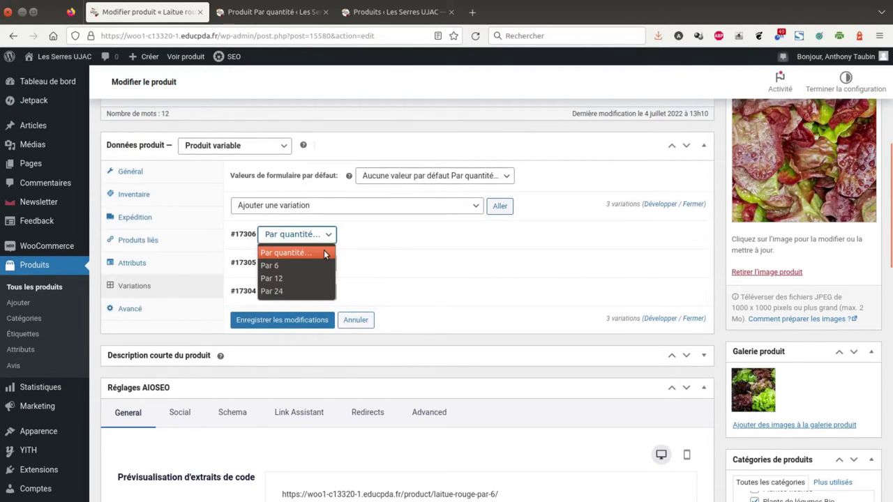
click(312, 291)
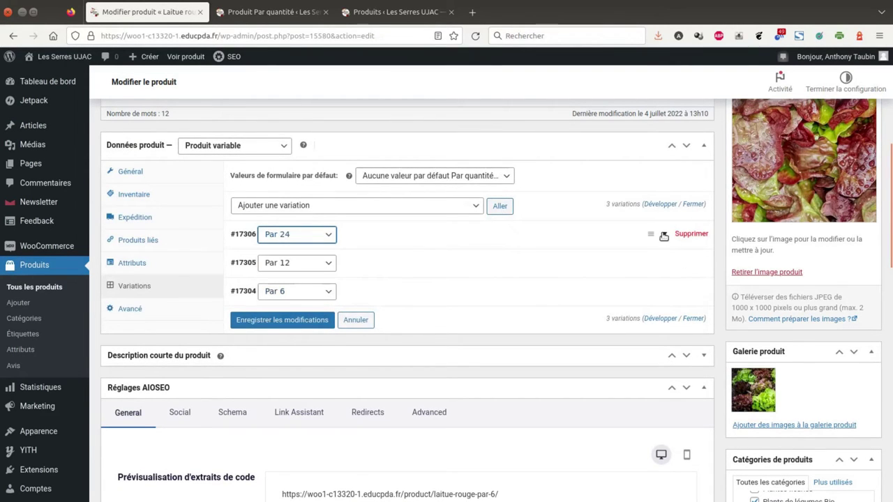
click(666, 237)
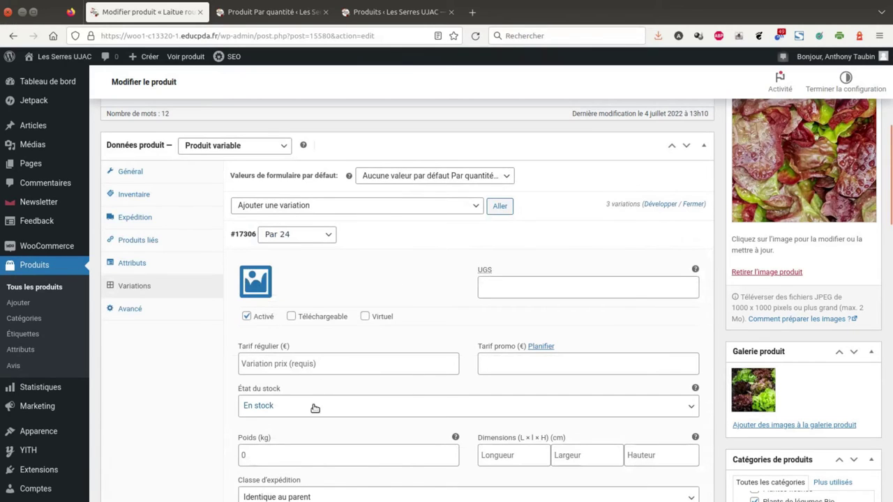
click(287, 366)
text(2,08)
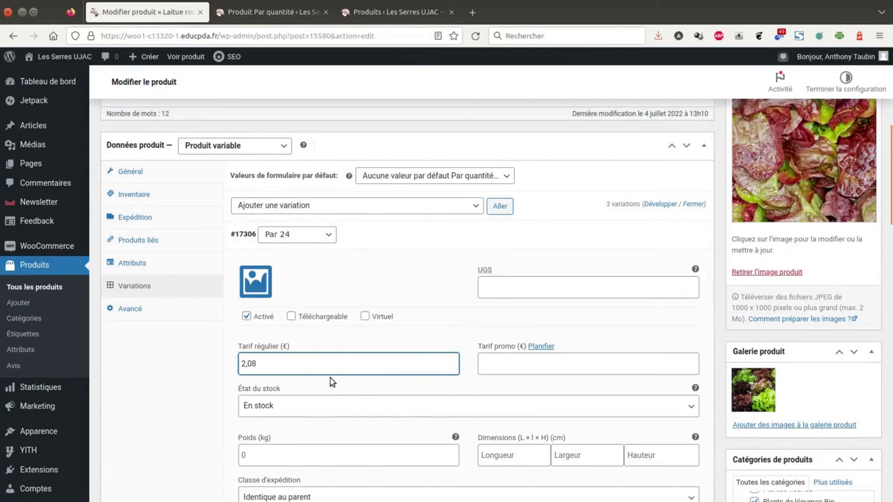
scroll(330, 380, down, 8)
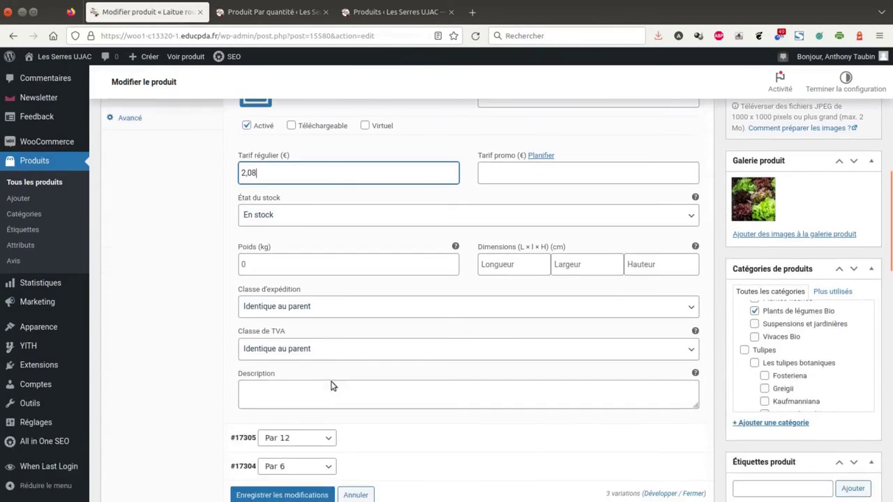
click(286, 373)
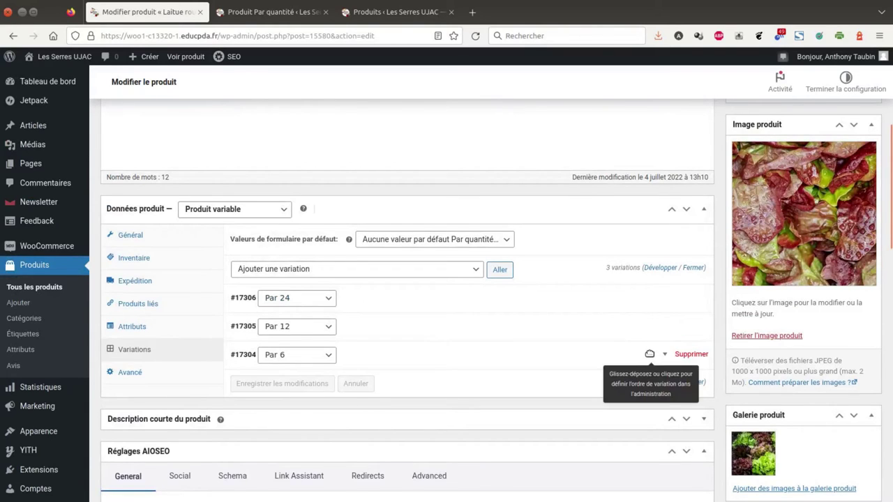
Step: Reorder the variations in ascending quantity as Par 6, Par 12, Par 24 and save the new order
drag(647, 353, 641, 296)
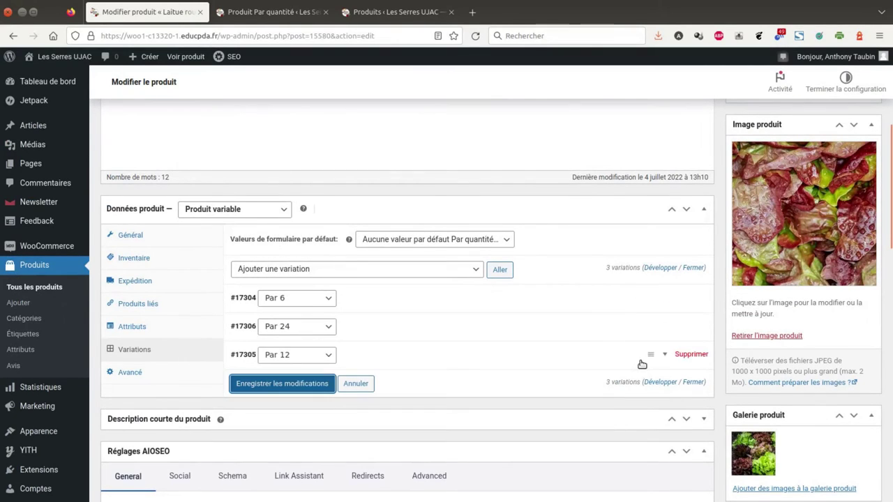
drag(644, 343, 642, 322)
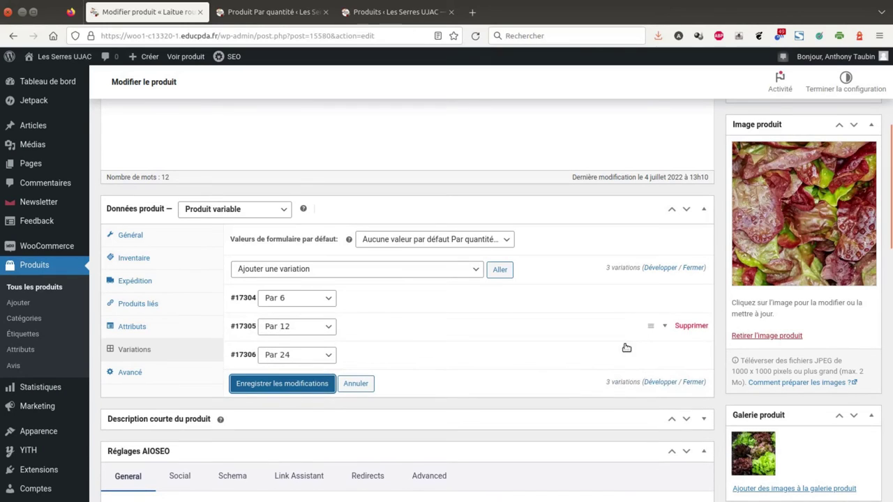
click(272, 386)
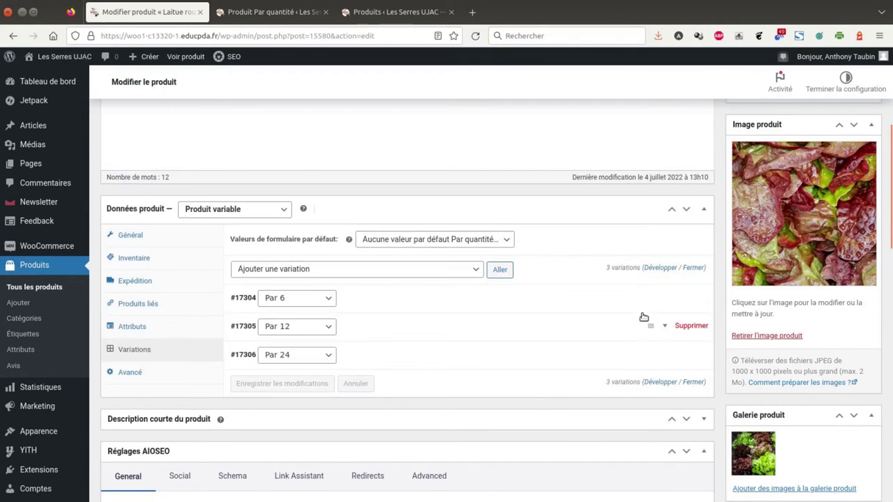
Step: Remove "(par 6)" from the product title so it reads "Laitue rouge", and update the product
scroll(648, 316, up, 5)
drag(222, 145, 180, 146)
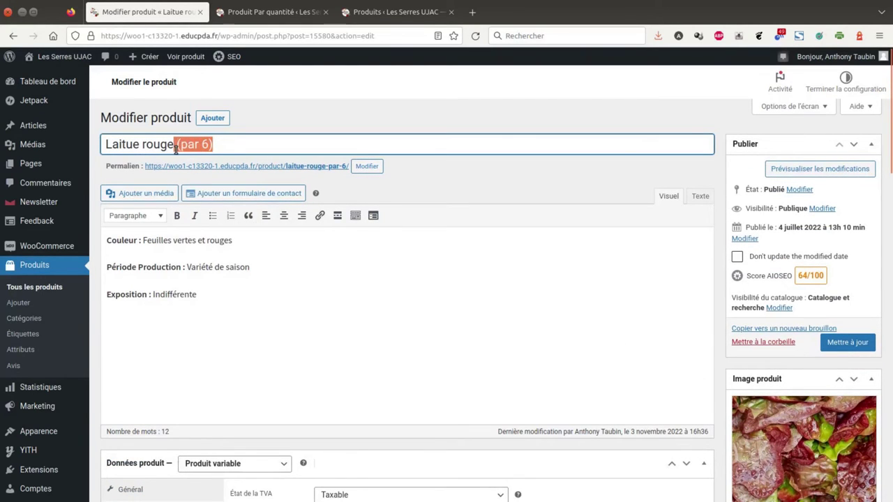
key(BackSpace)
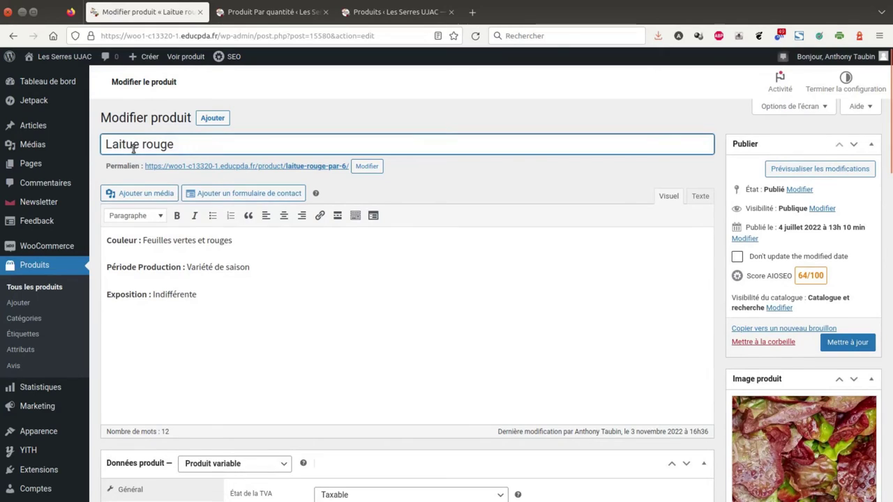
click(844, 345)
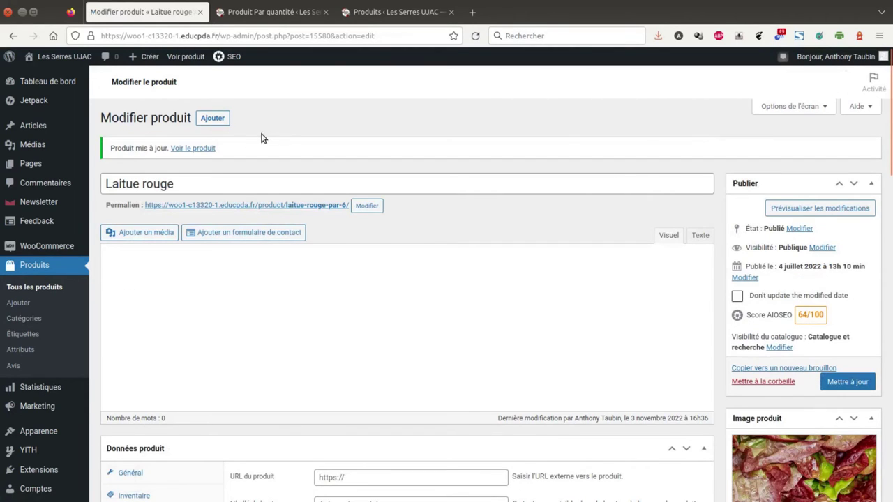
Step: View the Laitue rouge product page in the shop and check the price for Par 6, Par 12 and Par 24
middle_click(189, 148)
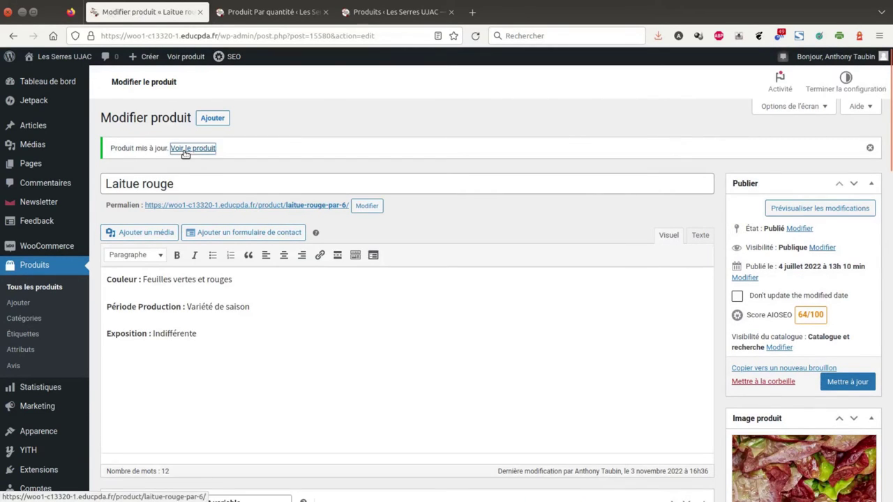
click(272, 13)
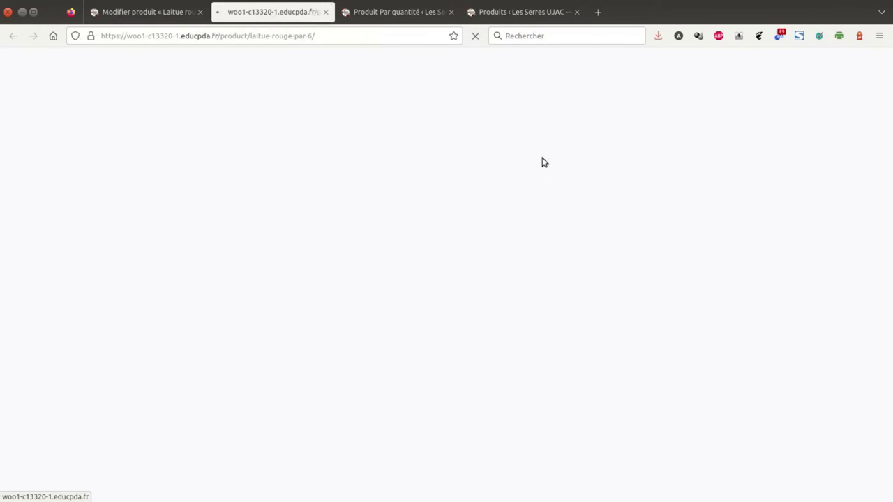
scroll(742, 236, down, 3)
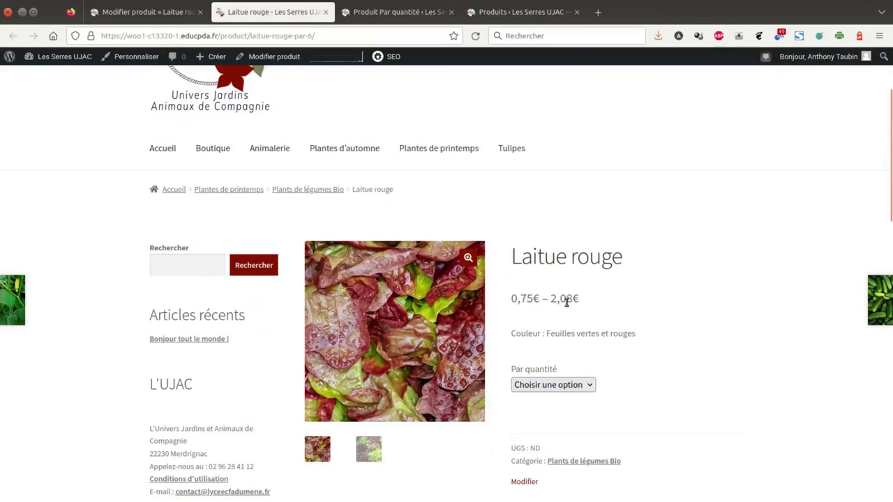
scroll(656, 361, down, 2)
click(590, 321)
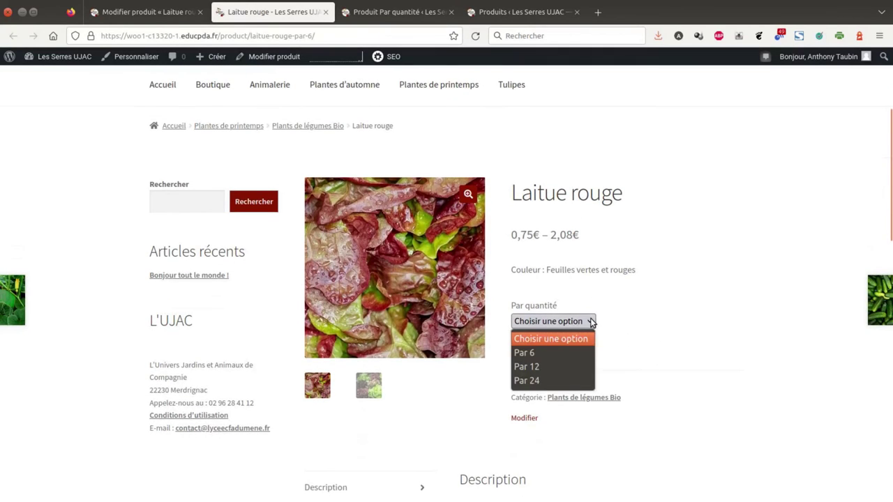
click(545, 351)
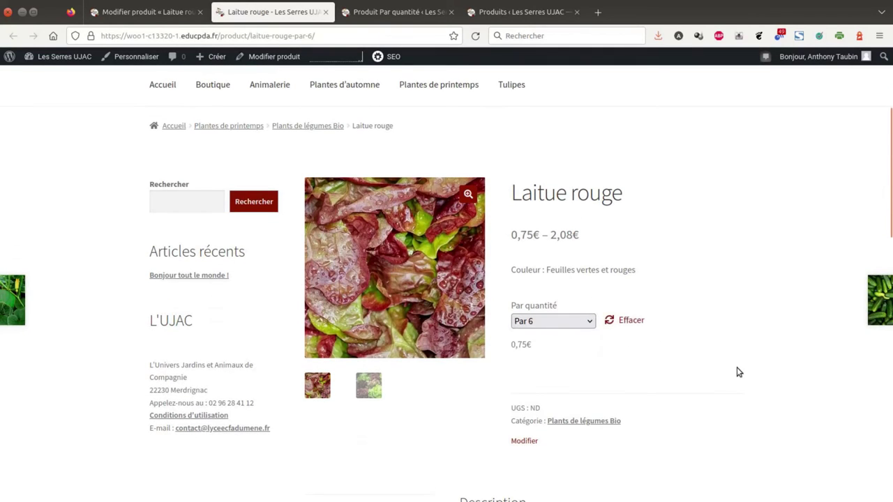
click(590, 321)
click(560, 367)
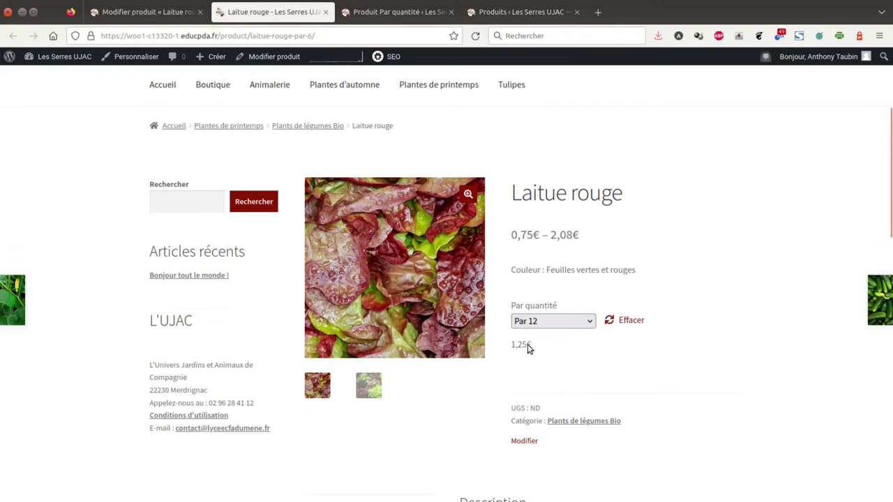
click(591, 321)
click(546, 376)
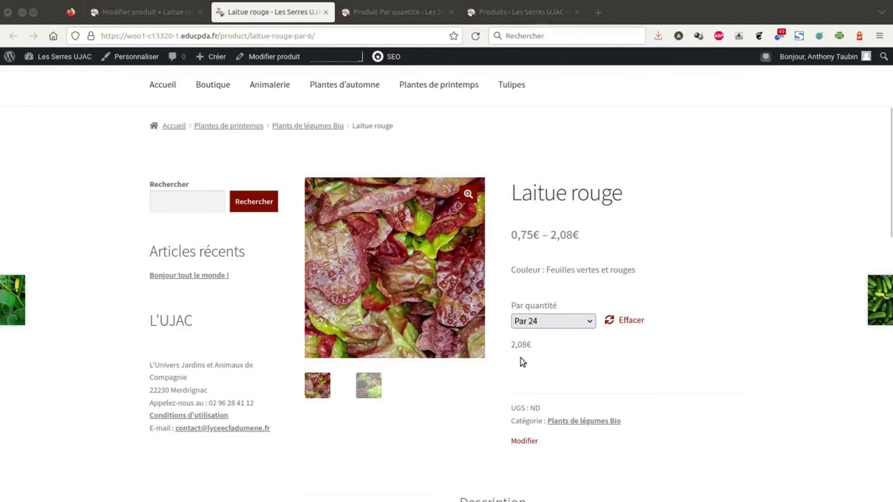
Step: Return to the product editor, add a blank fourth variation, and expand then collapse its details
click(160, 12)
scroll(395, 375, down, 5)
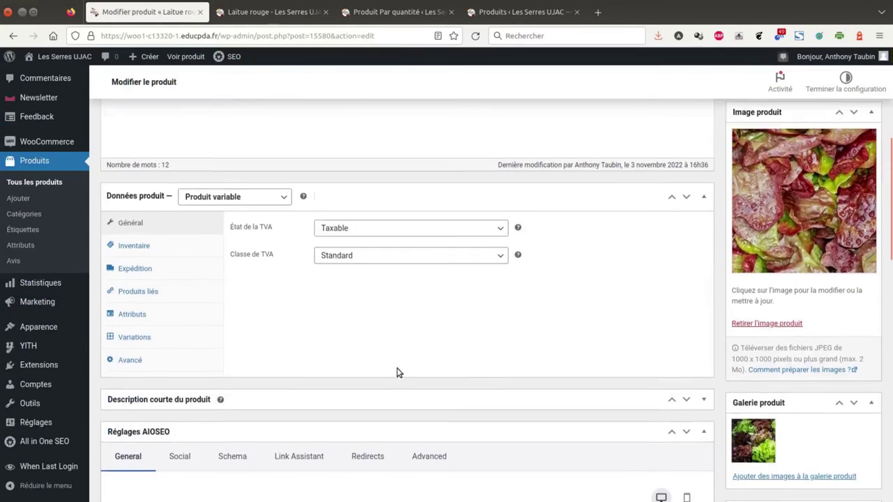
click(134, 326)
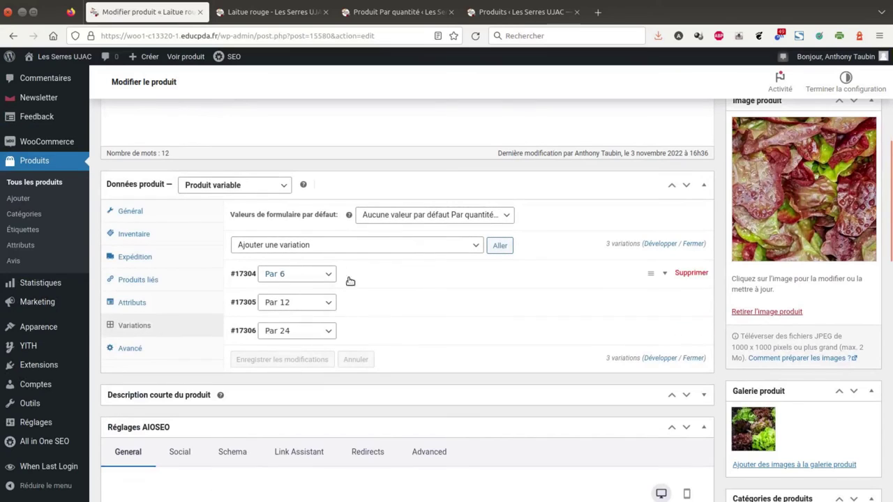
click(498, 245)
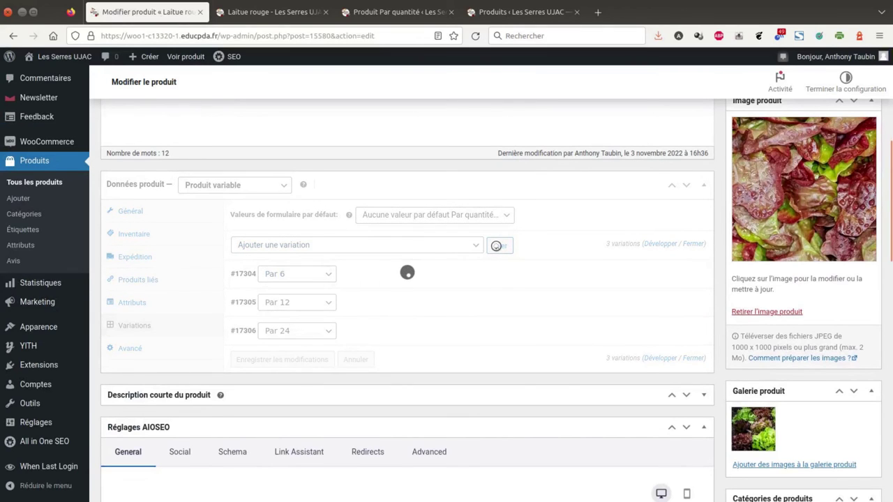
click(664, 275)
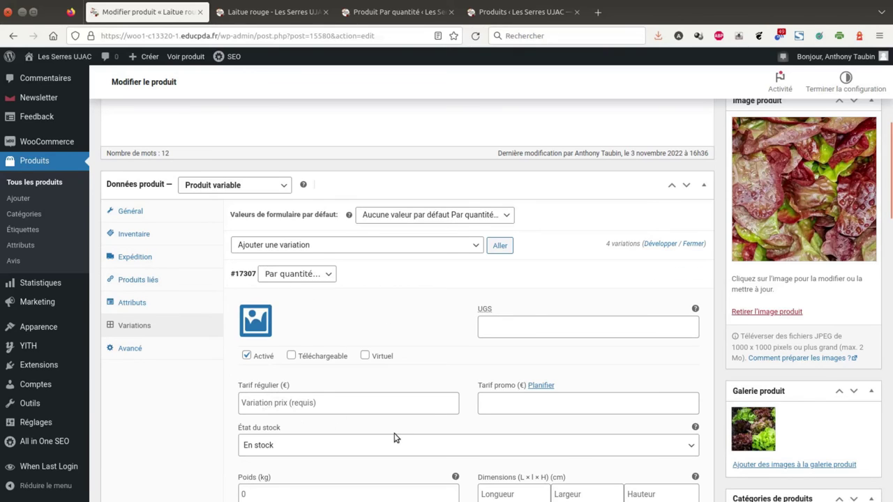
click(457, 279)
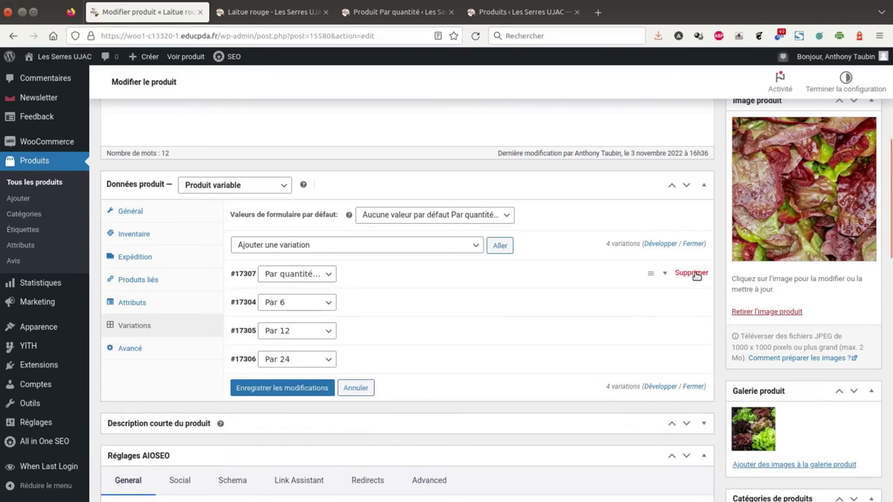
Step: Delete the blank variation that has no quantity assigned, saving the pending changes
click(694, 273)
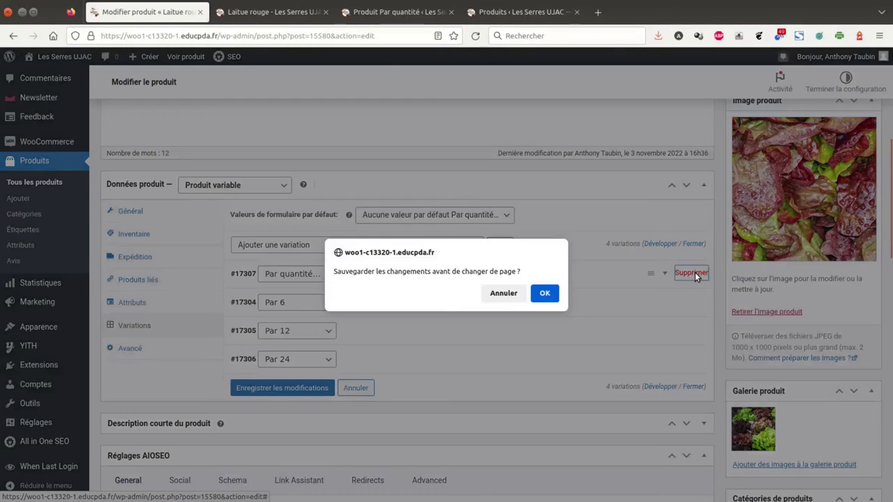
click(544, 293)
click(543, 304)
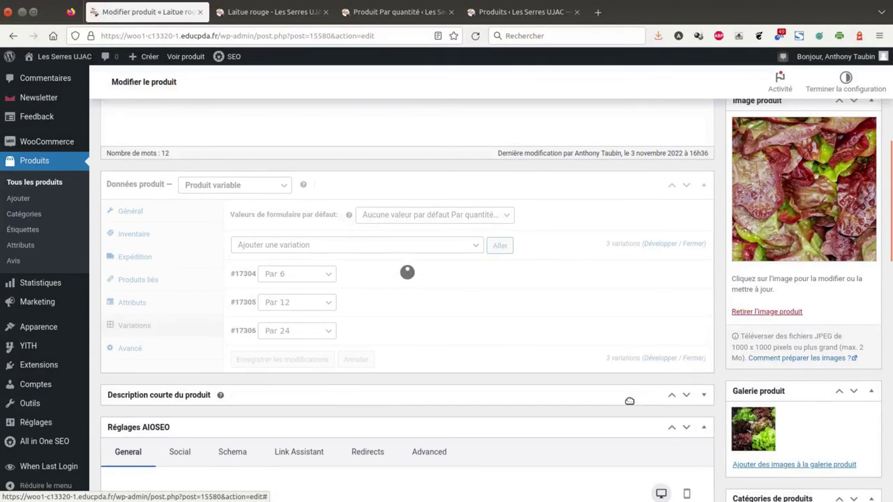
Step: Return to the product list and rerun the search for "laitue rouge"
scroll(623, 274, up, 3)
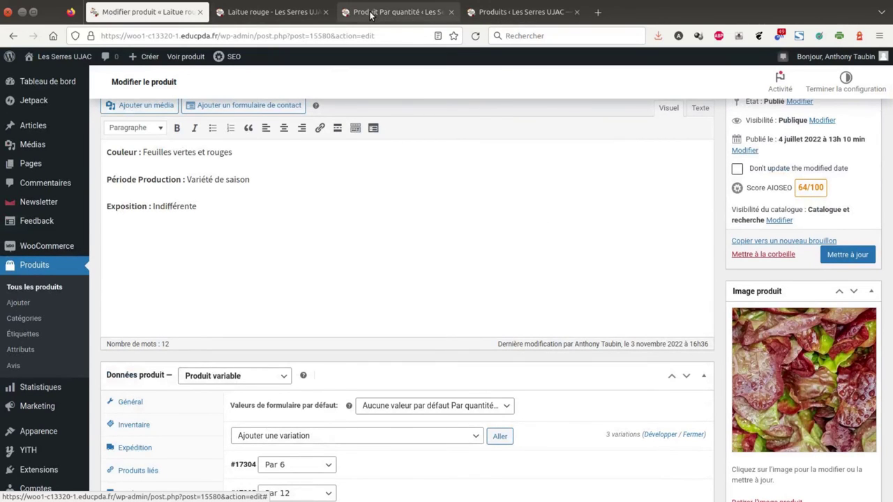
click(527, 14)
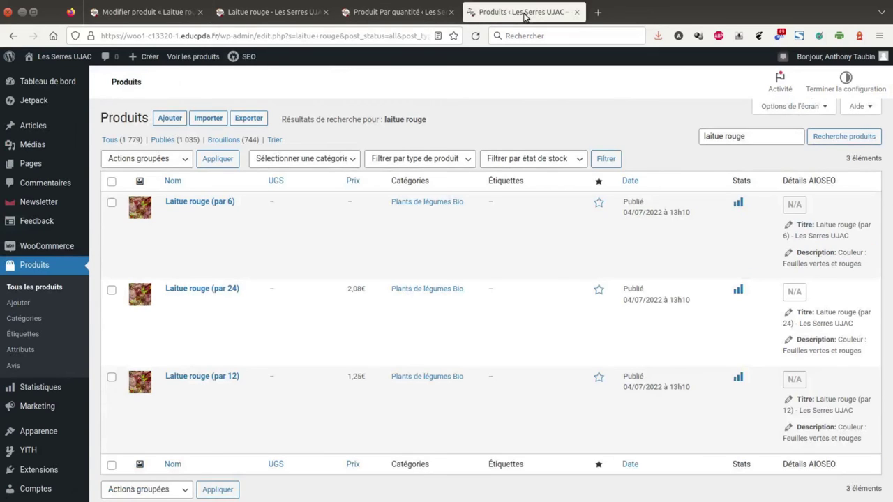
click(831, 141)
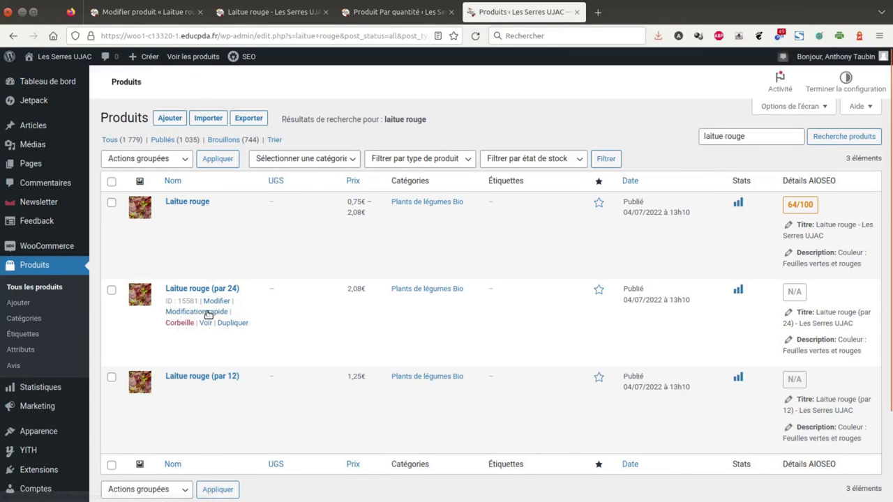
Step: Quick-edit the Laitue rouge (par 24) product to set its status to Brouillon, and save
click(207, 312)
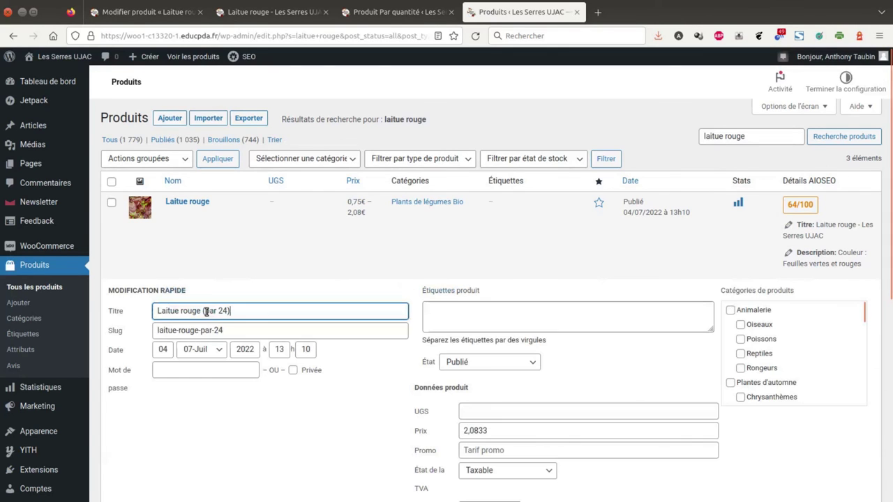
click(534, 362)
click(498, 404)
scroll(582, 384, down, 5)
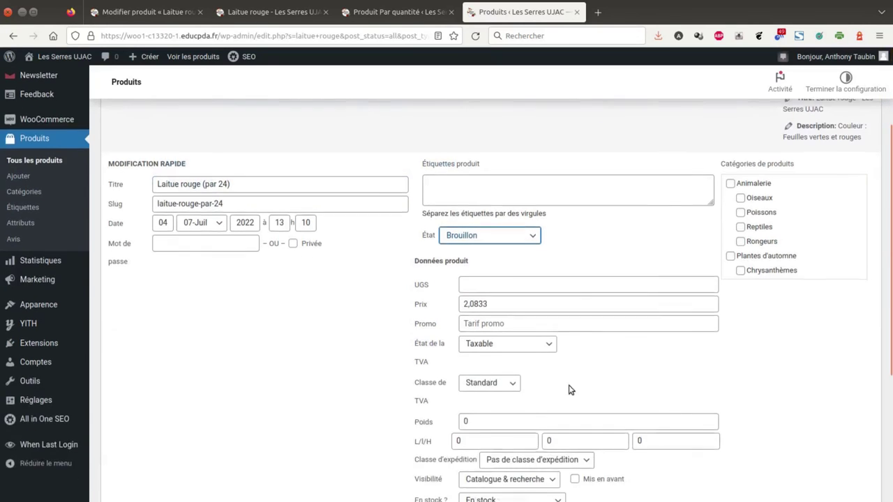
click(135, 331)
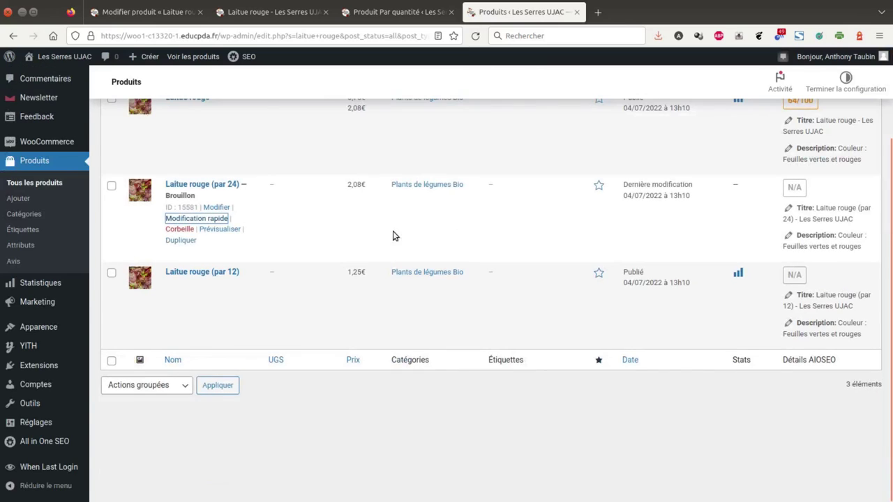
Step: Move the separate Laitue rouge (par 24) and Laitue rouge (par 12) products to the trash
scroll(238, 190, up, 2)
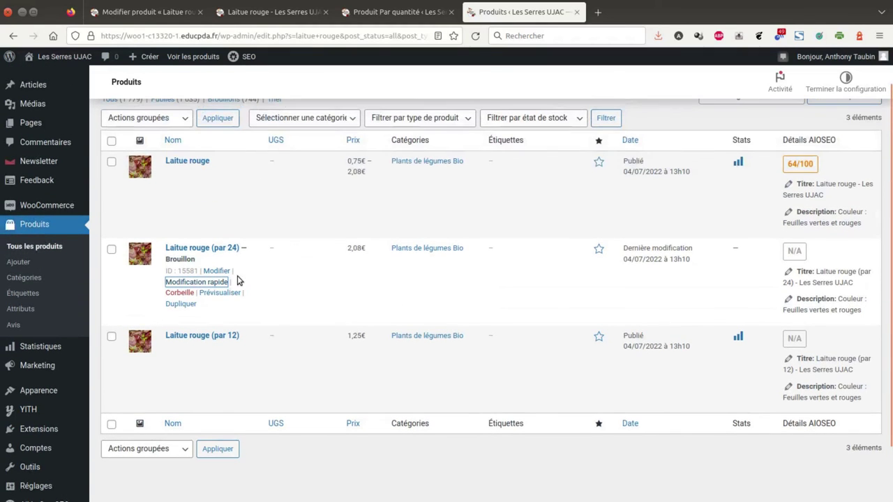
click(182, 292)
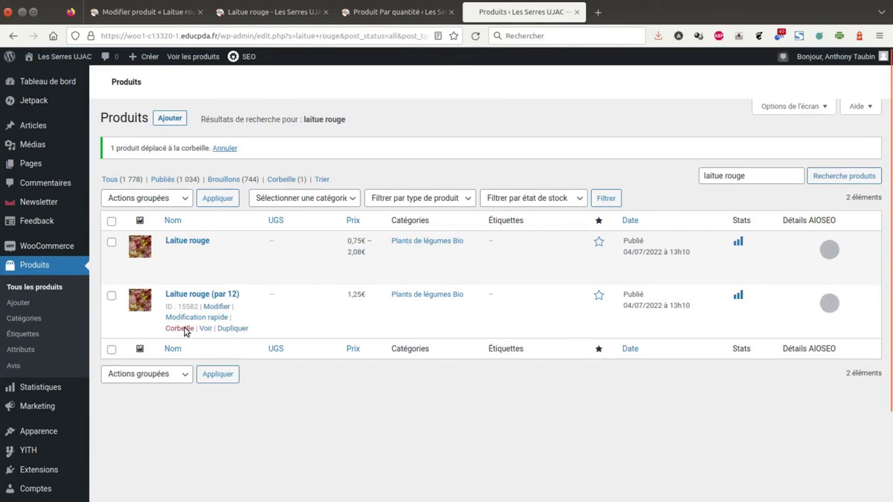
click(181, 328)
click(179, 362)
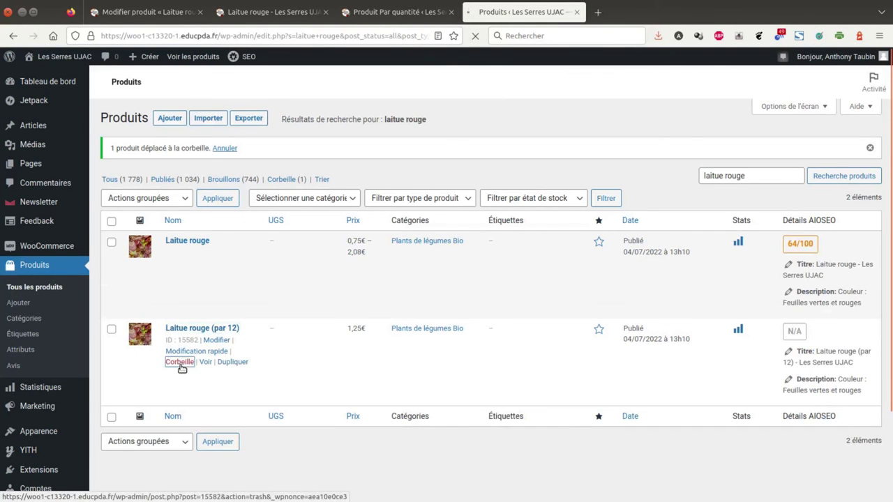